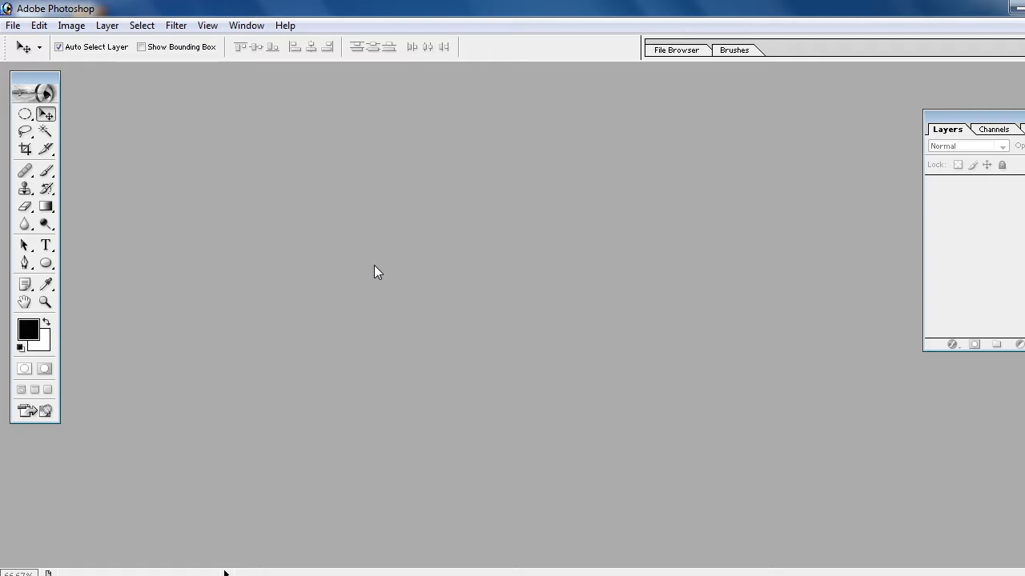
Create a new 1280 x 720 pixel RGB document at 72 pixels/inch with white contents and reposition its window
left_click(16, 30)
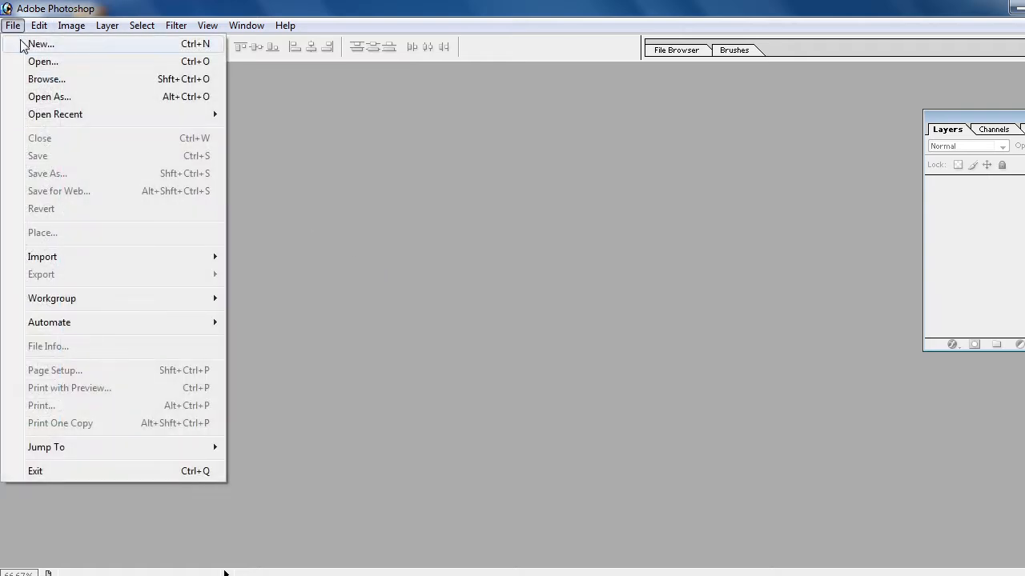
left_click(64, 46)
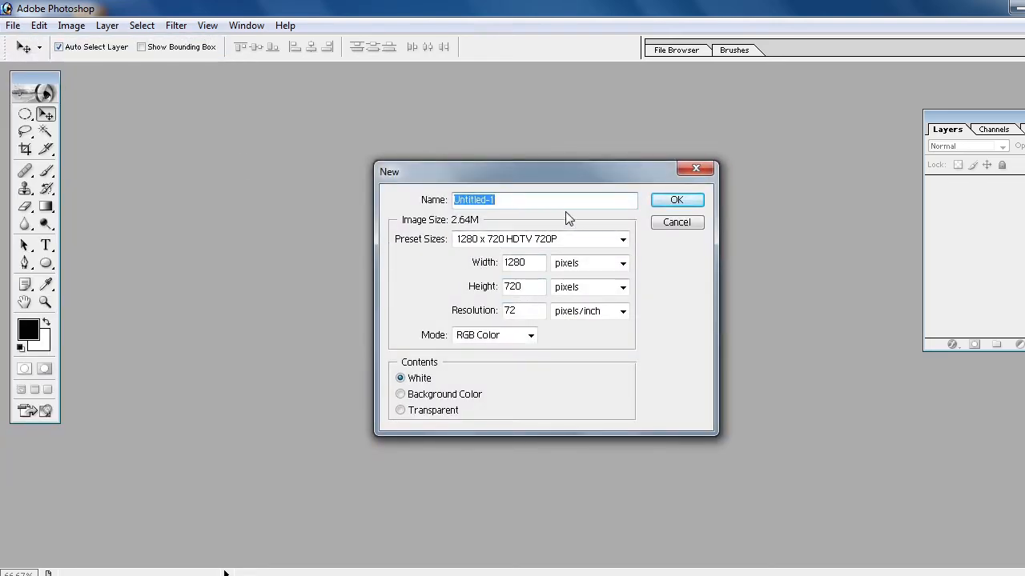
left_click(677, 200)
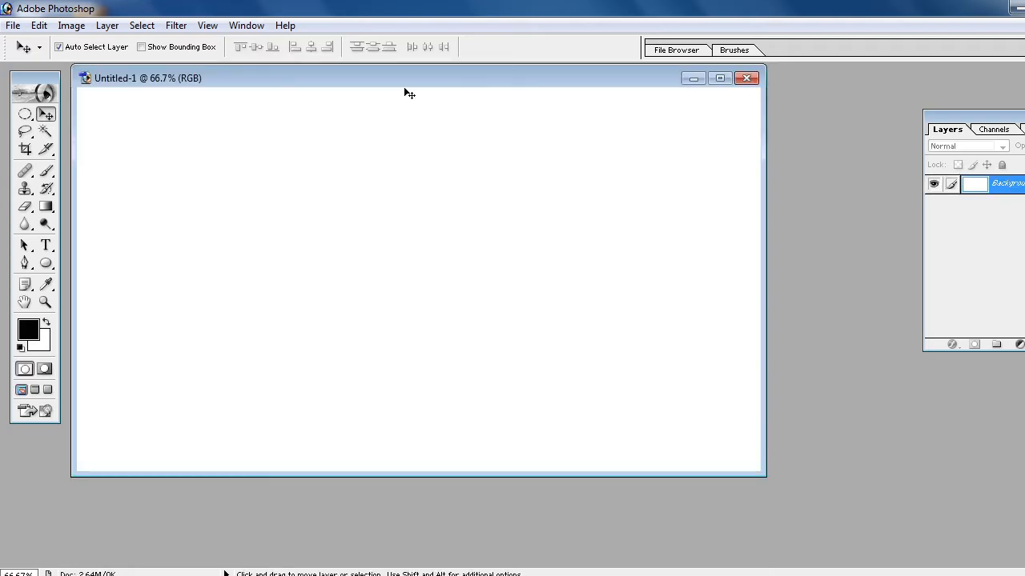
left_click_drag(400, 74, 433, 88)
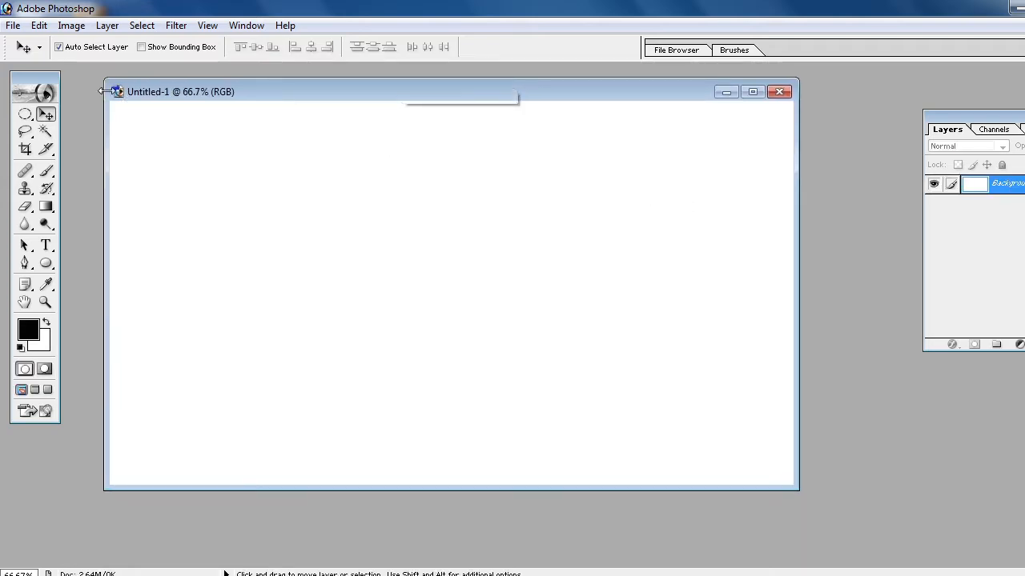
Open the photo 20210517_110411 from the "my work" folder on the Desktop
left_click(13, 25)
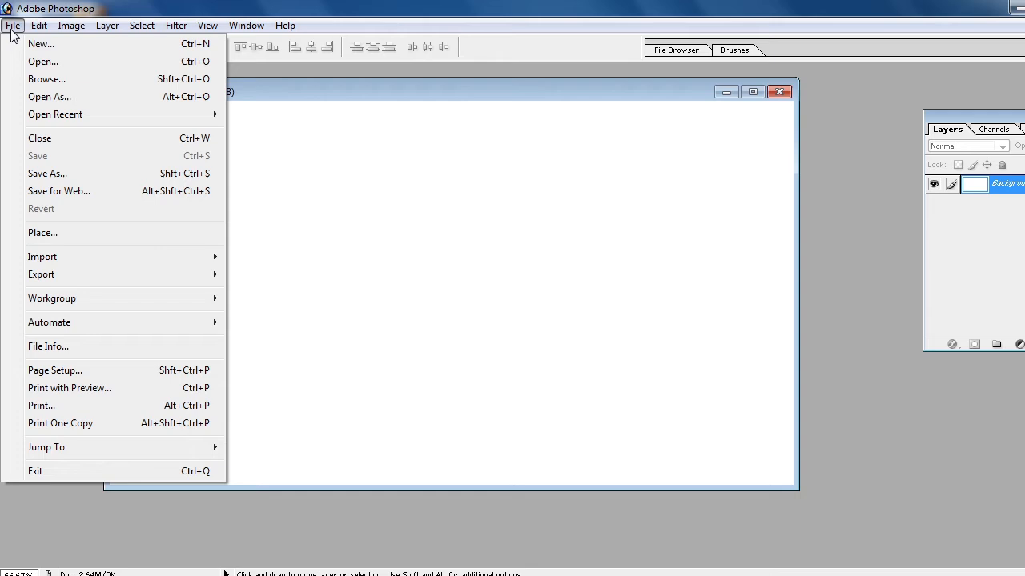
left_click(44, 63)
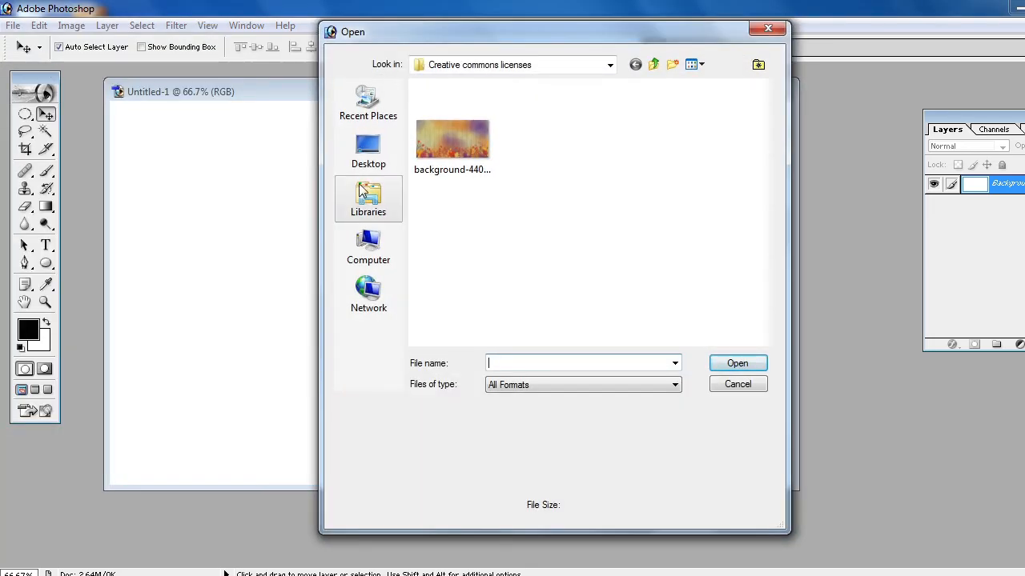
left_click(367, 157)
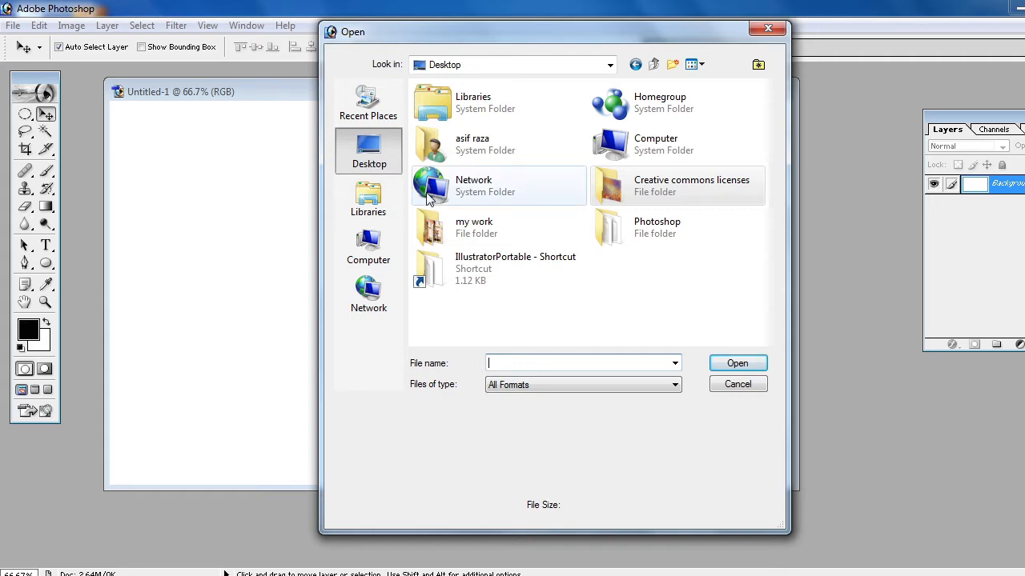
left_click(462, 231)
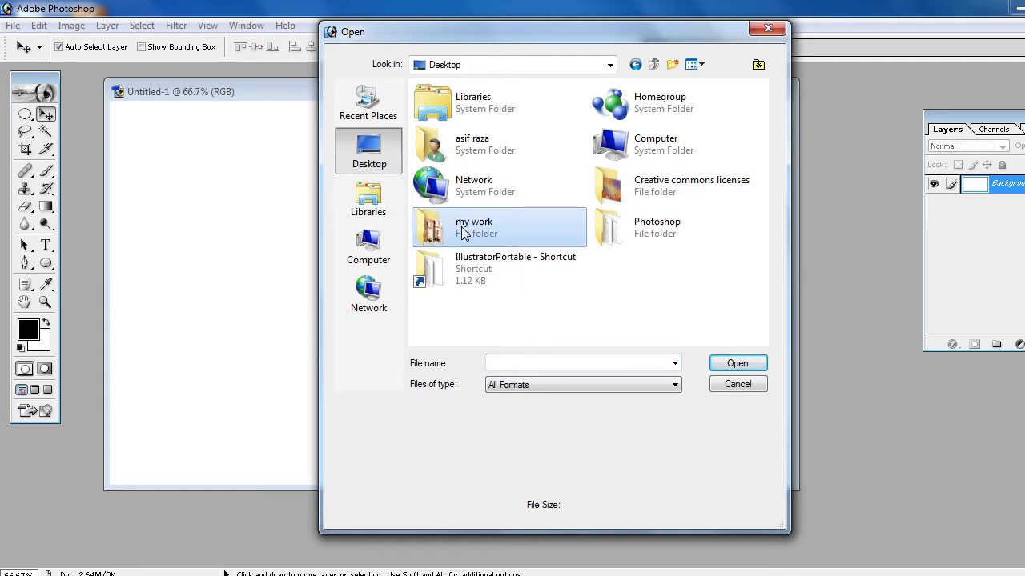
left_click(732, 365)
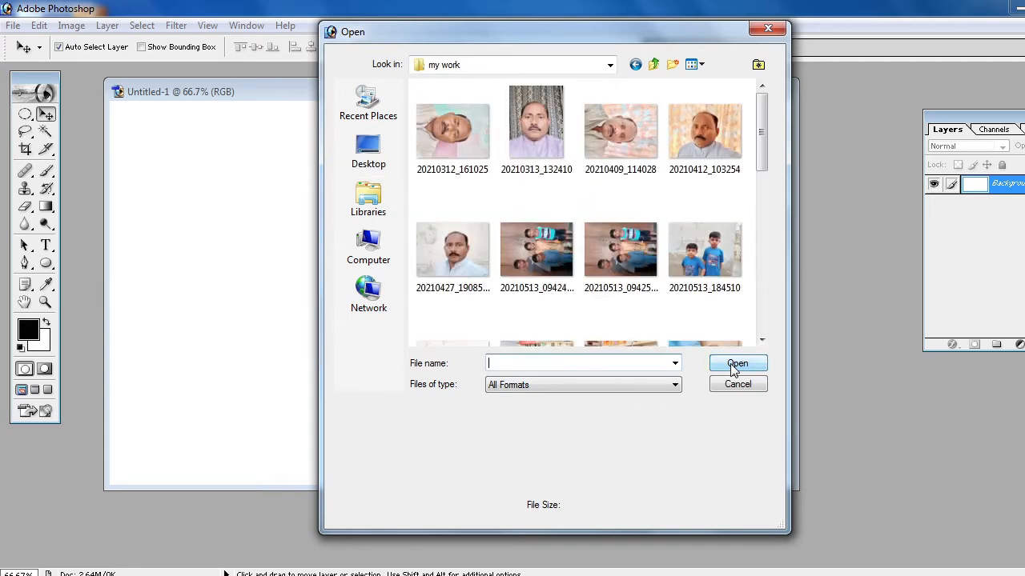
left_click_drag(760, 149, 766, 222)
left_click(550, 139)
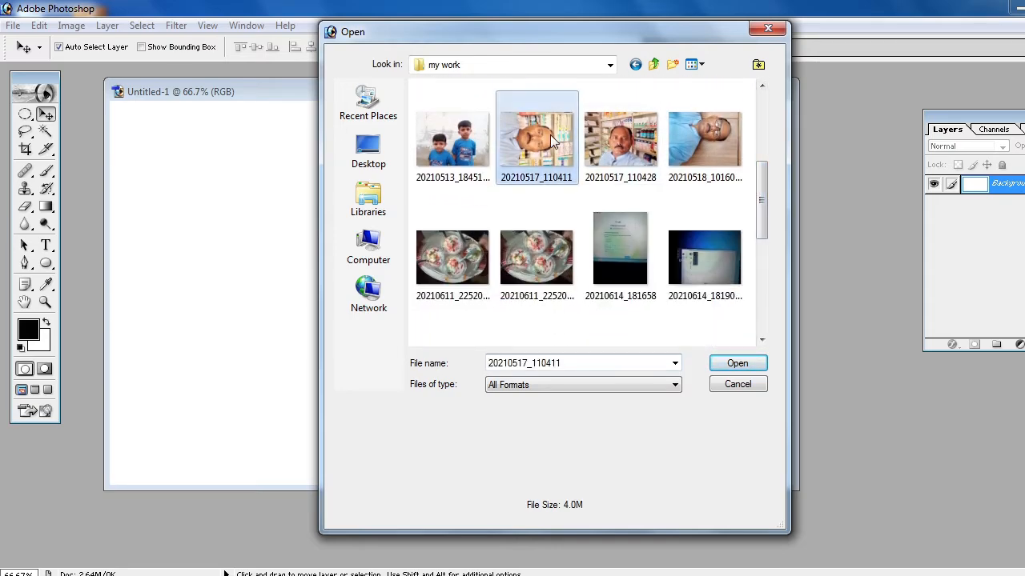
left_click(741, 367)
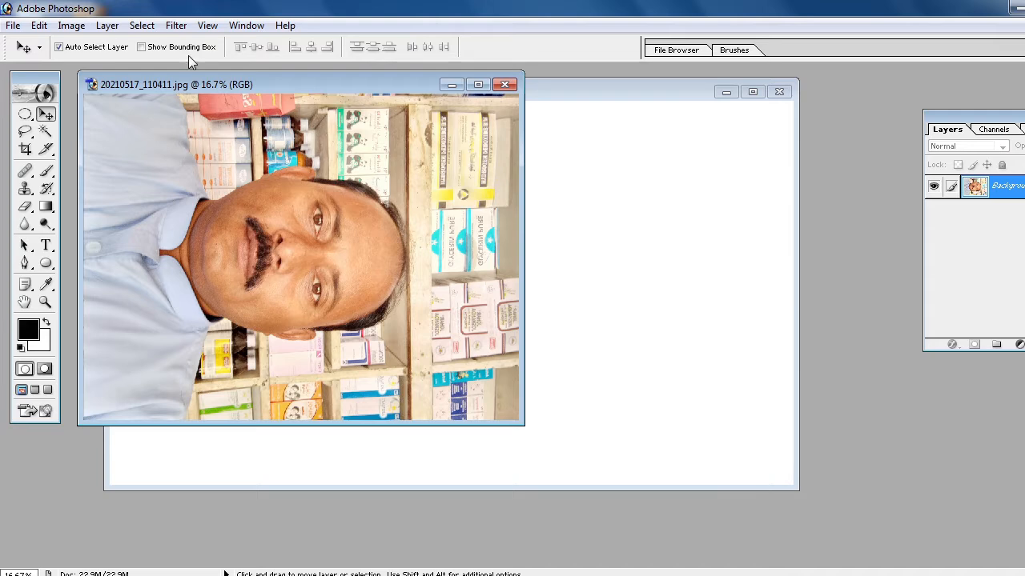
Rotate the photo's canvas 90° counterclockwise
left_click(71, 25)
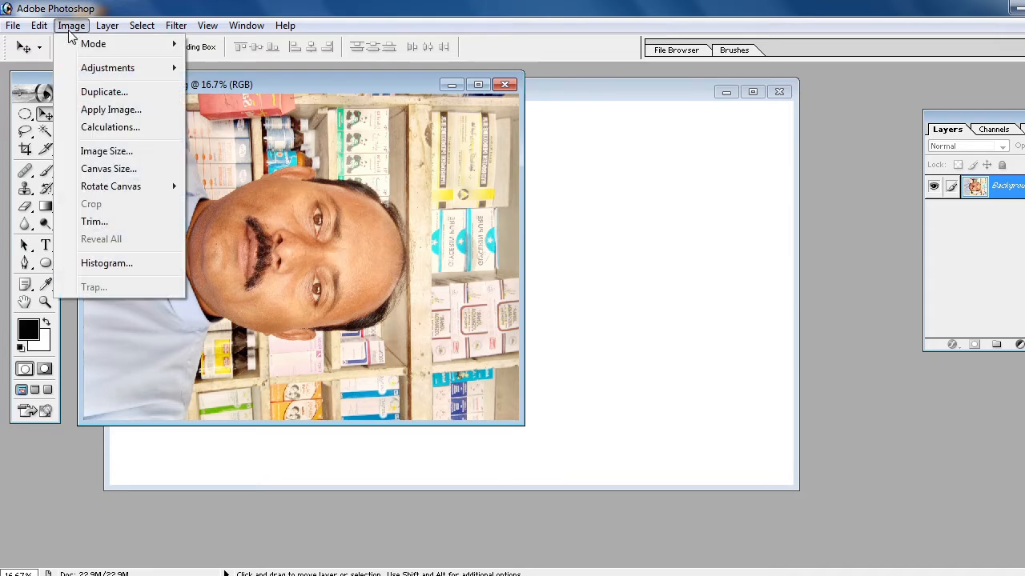
mouse_move(147, 187)
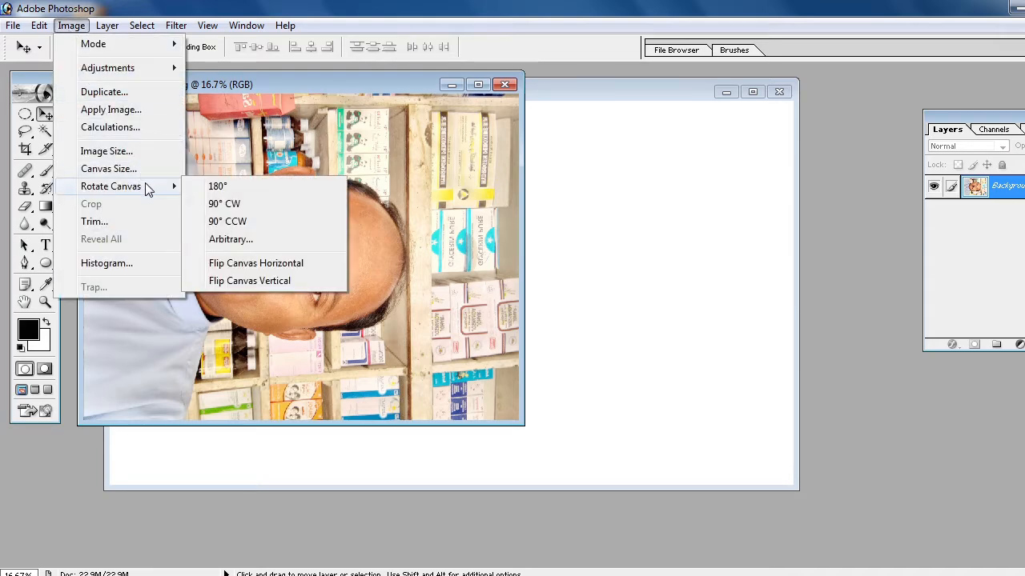
left_click(234, 220)
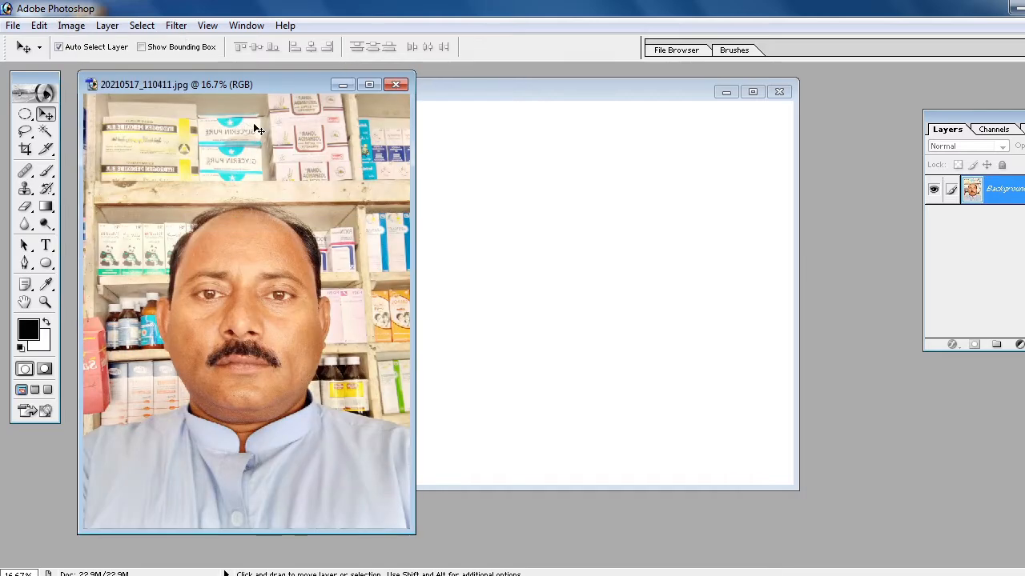
Define the photo as a pattern named 20210517_110411.jpg and close the photo without saving changes
left_click(38, 27)
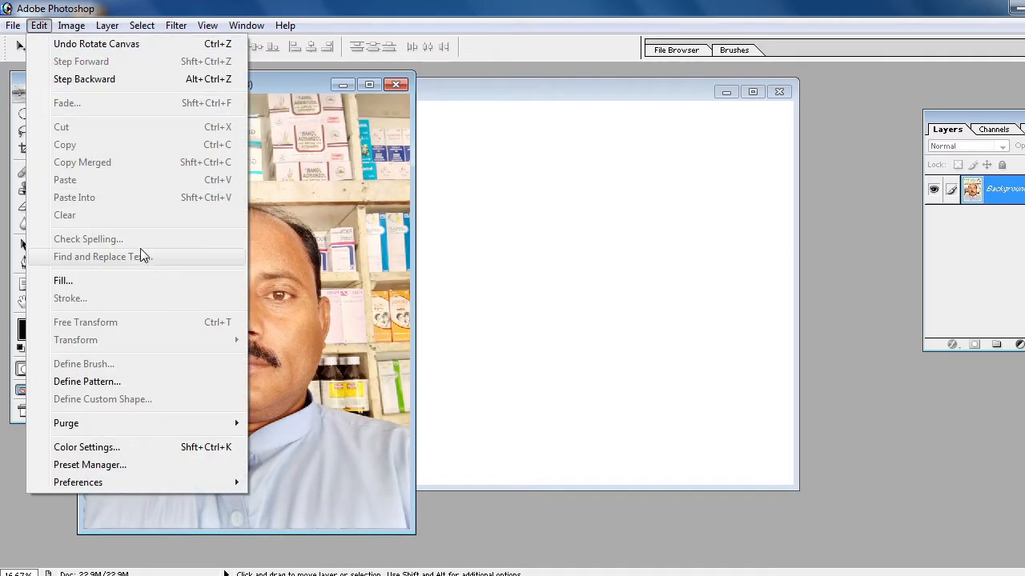
left_click(194, 383)
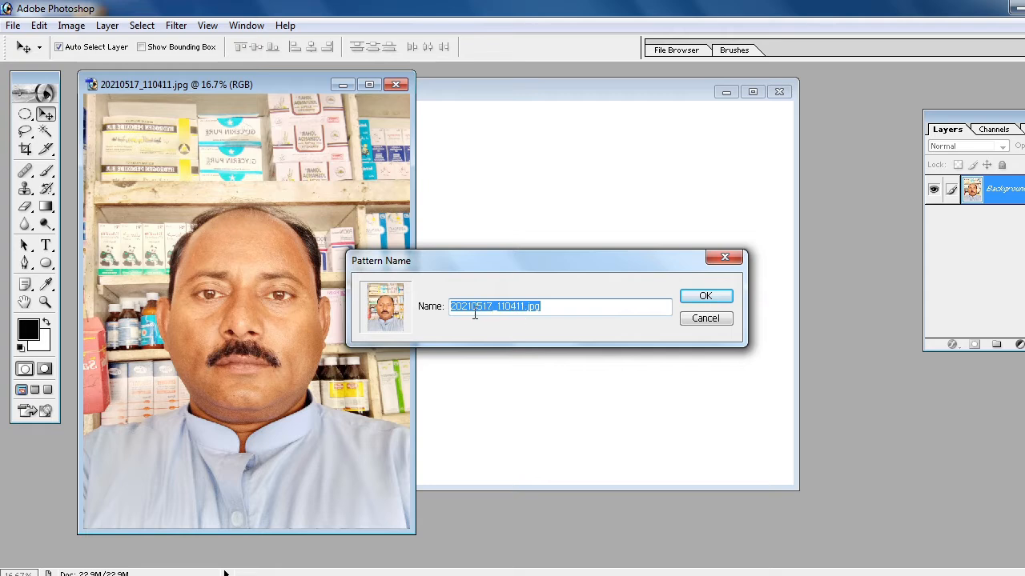
left_click(708, 296)
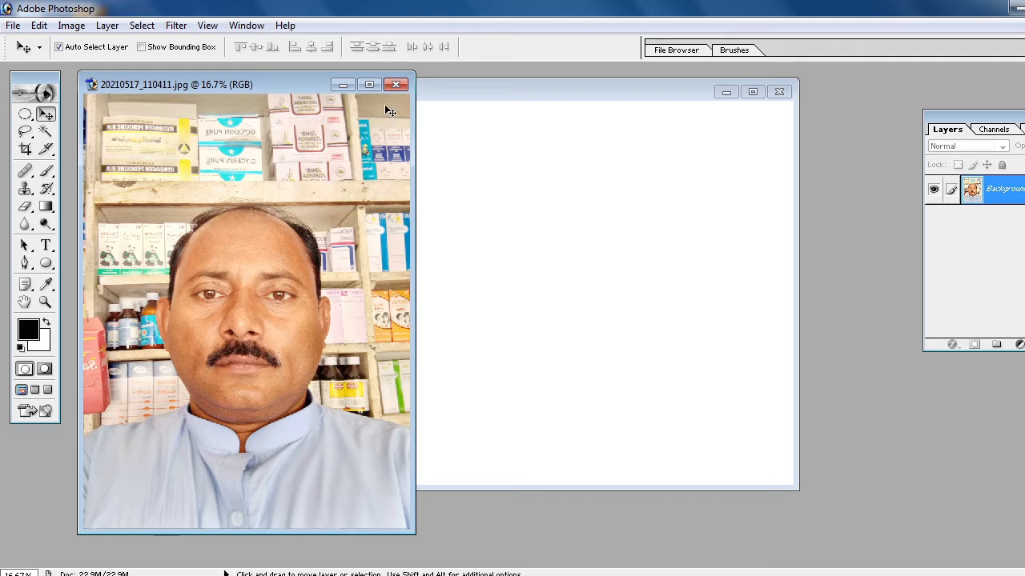
left_click(395, 86)
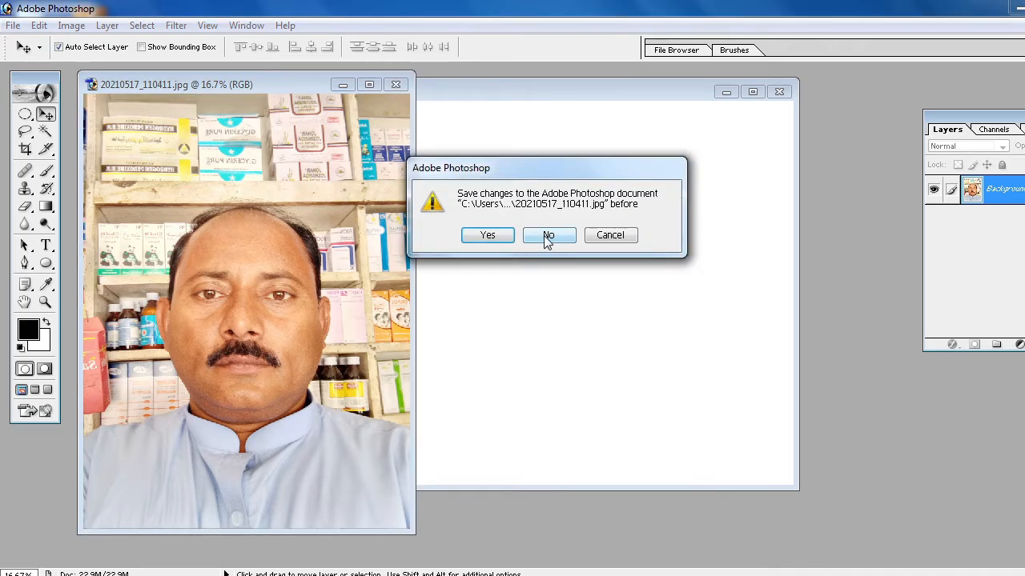
left_click(548, 237)
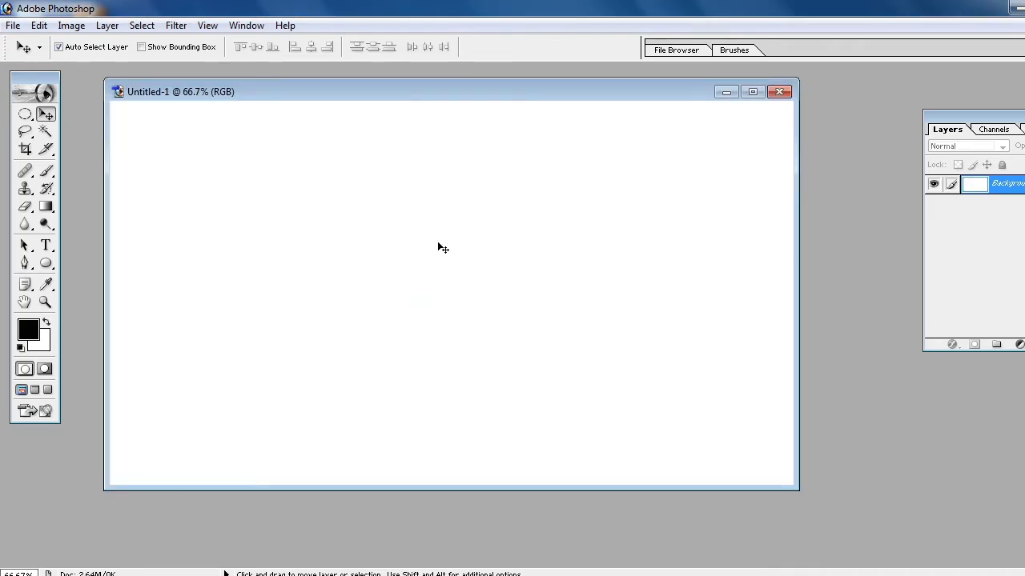
Add the first name in capitals as black 432 pt Impact text and move it towards the canvas middle
left_click(46, 245)
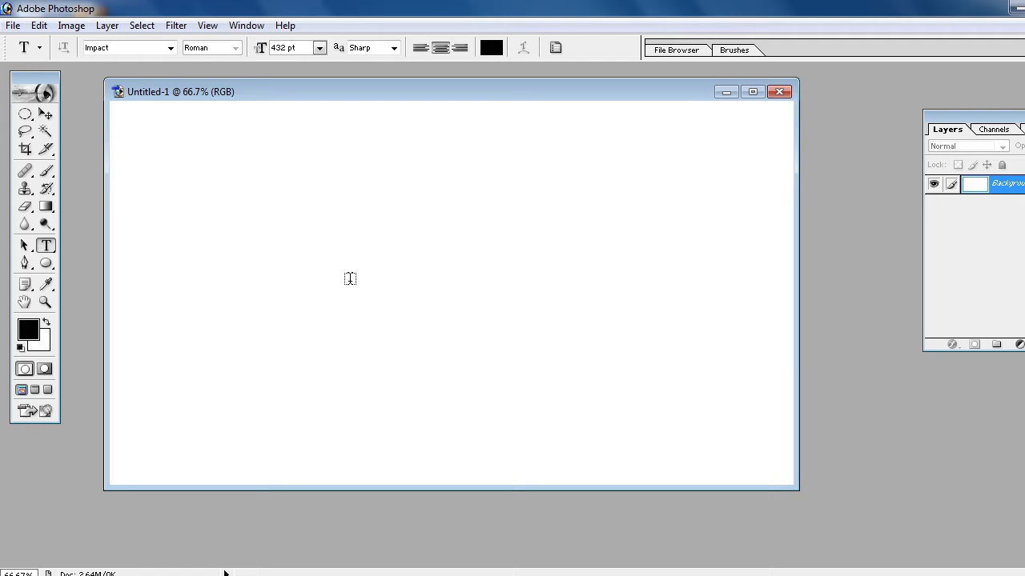
left_click(343, 392)
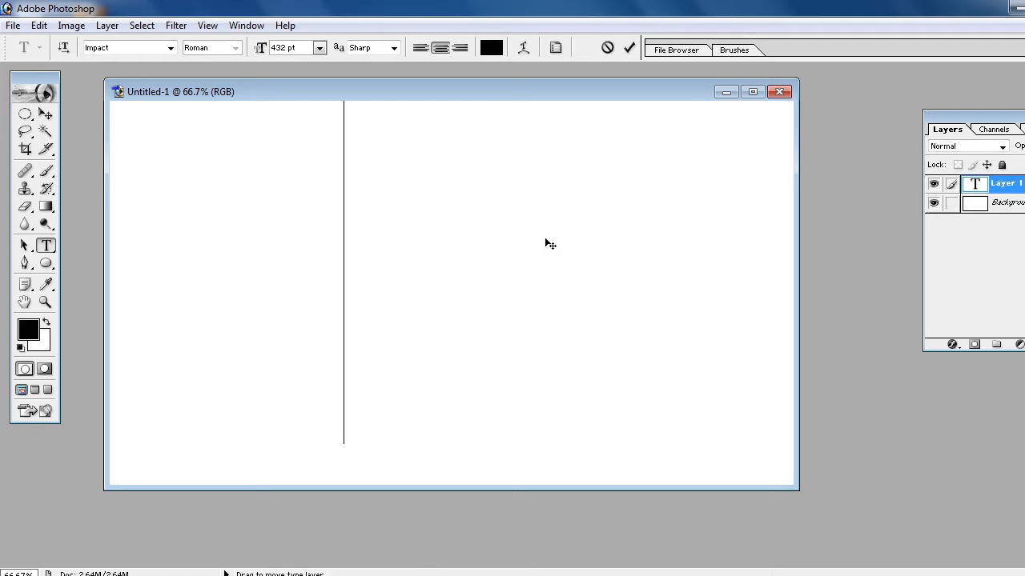
type("A")
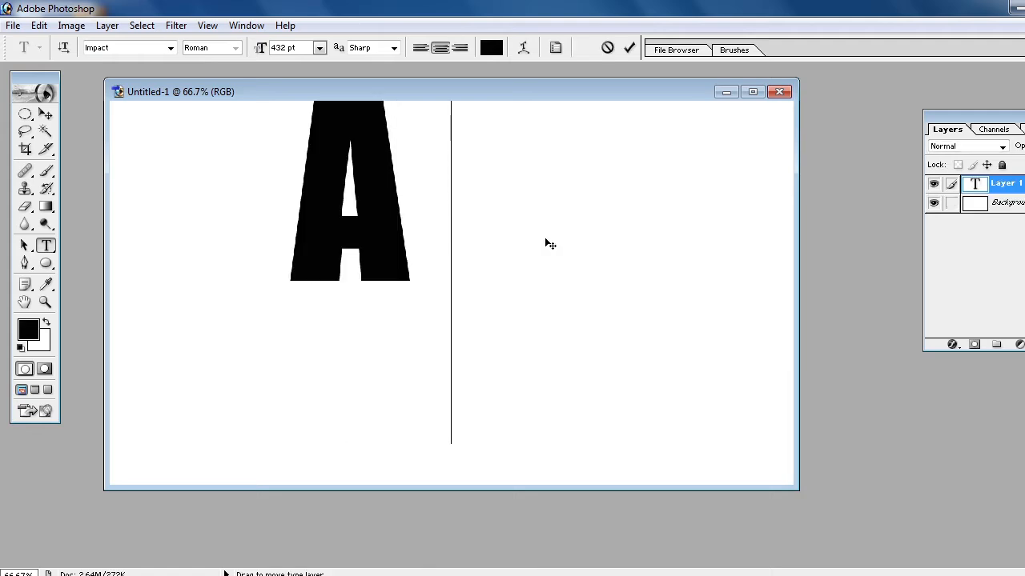
type("SIF")
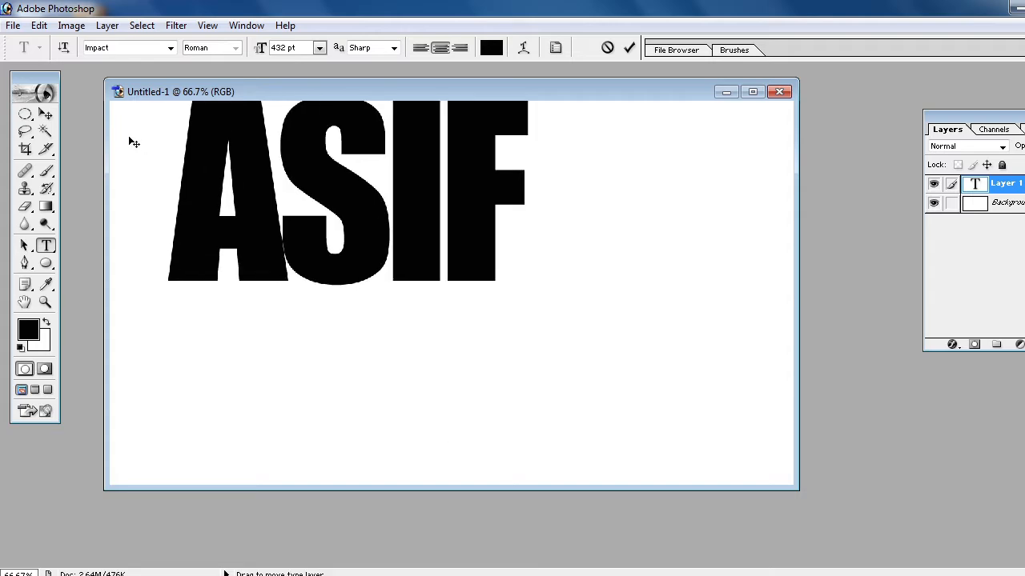
left_click(45, 114)
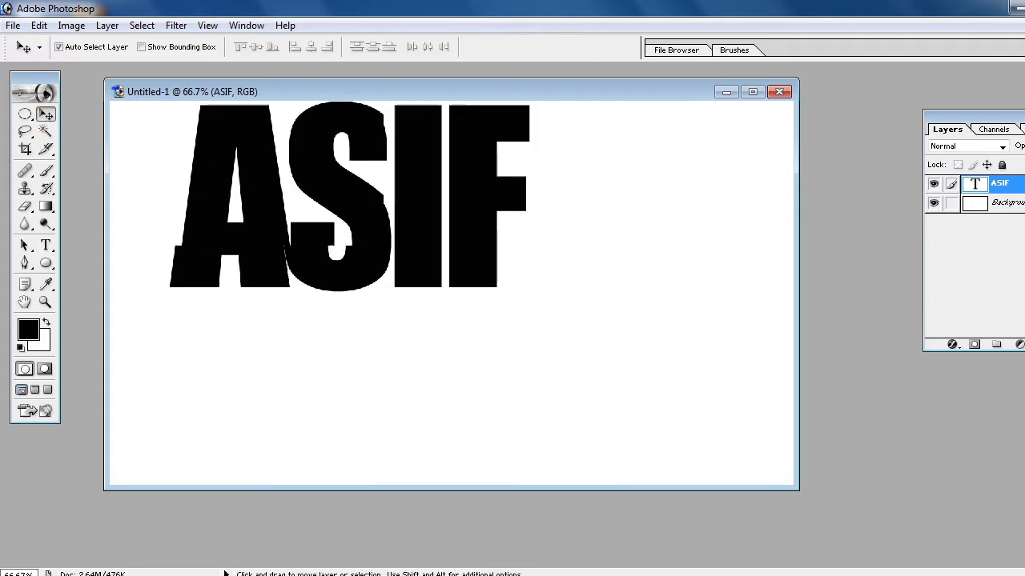
left_click_drag(360, 232, 450, 315)
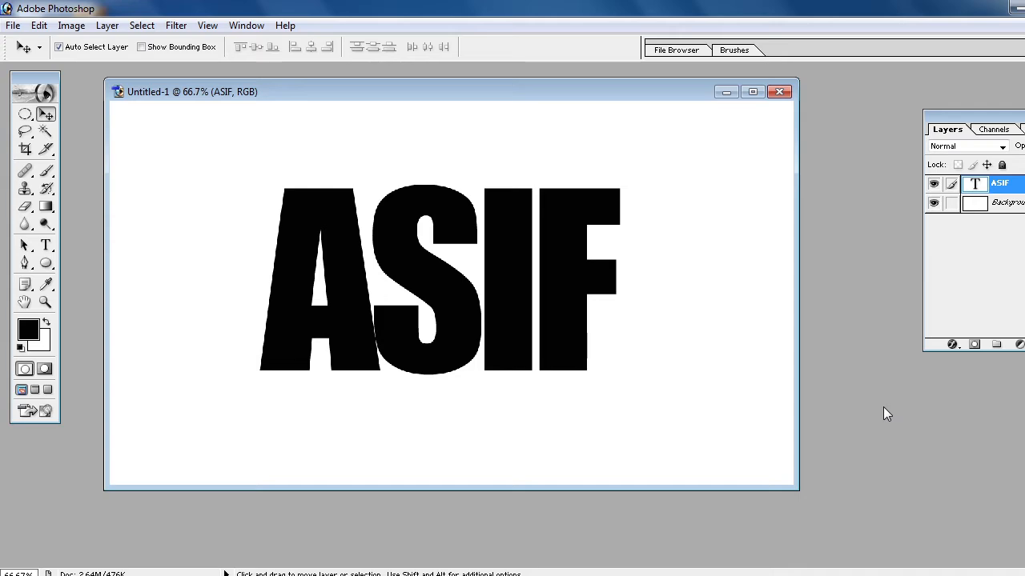
Align the text layer to the vertical and horizontal centre of the whole canvas
key("ctrl+a")
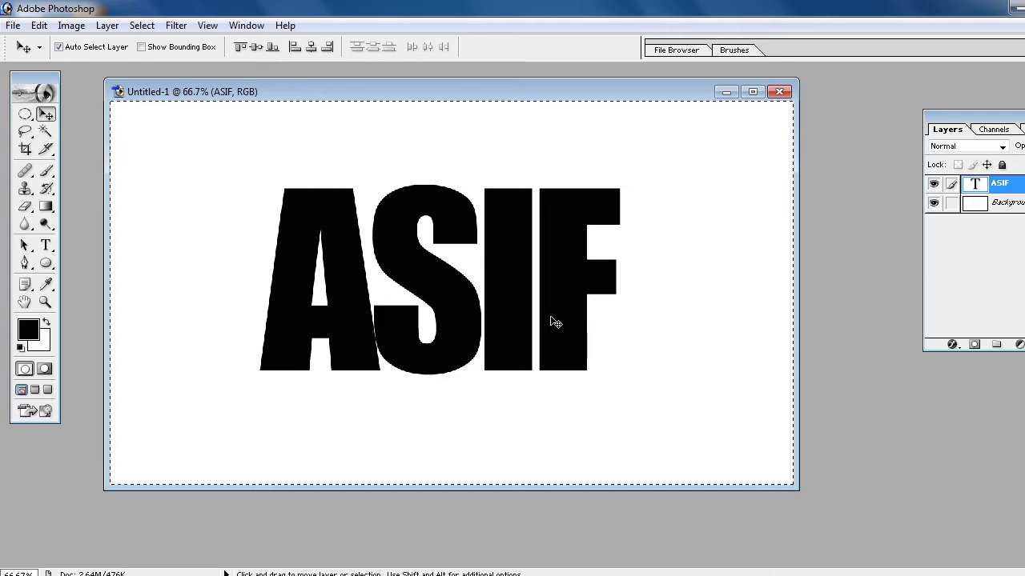
left_click(257, 48)
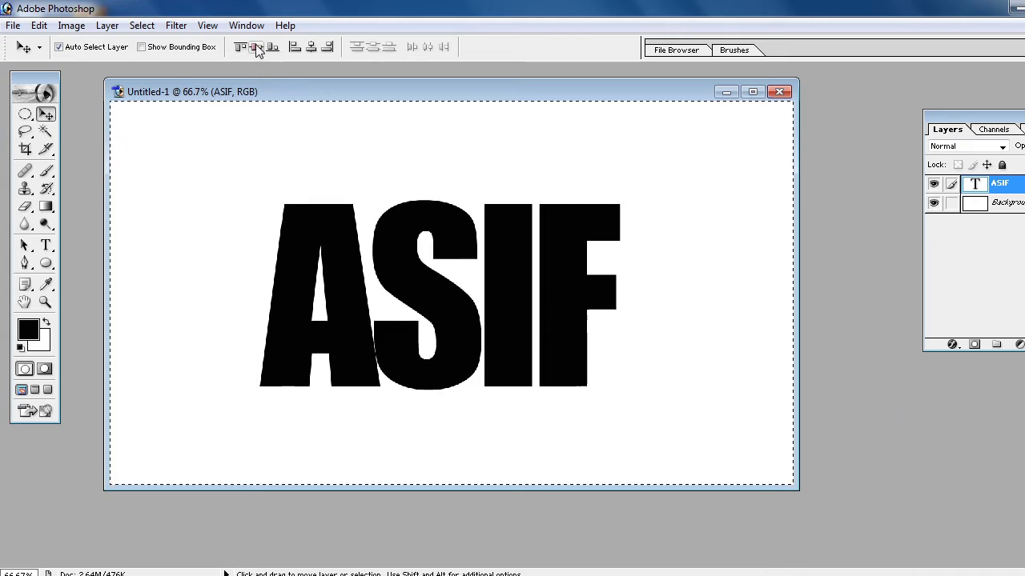
left_click(311, 48)
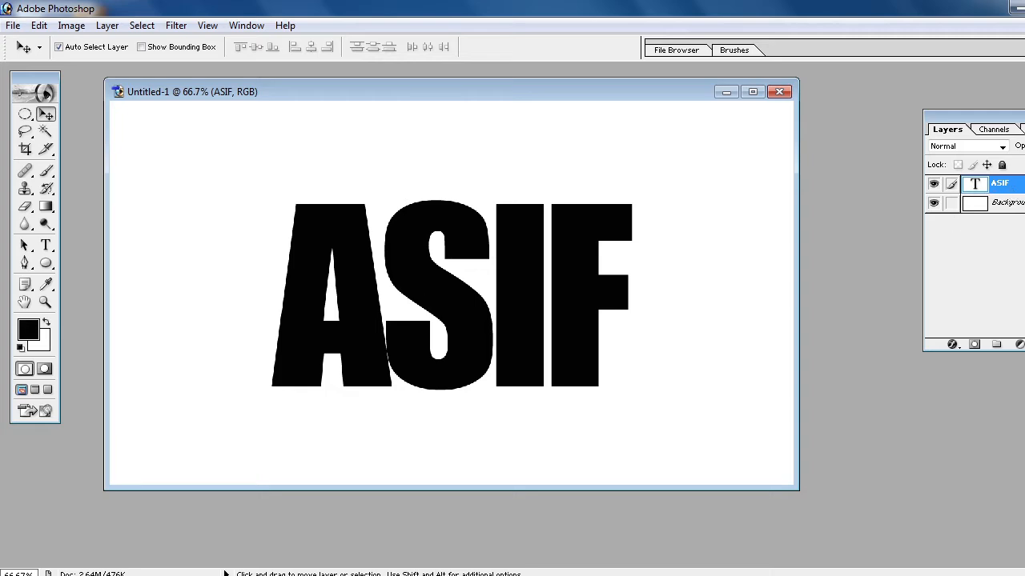
Give the text layer a Pattern Overlay using the second portrait photo pattern, scaled to 9%
right_click(997, 184)
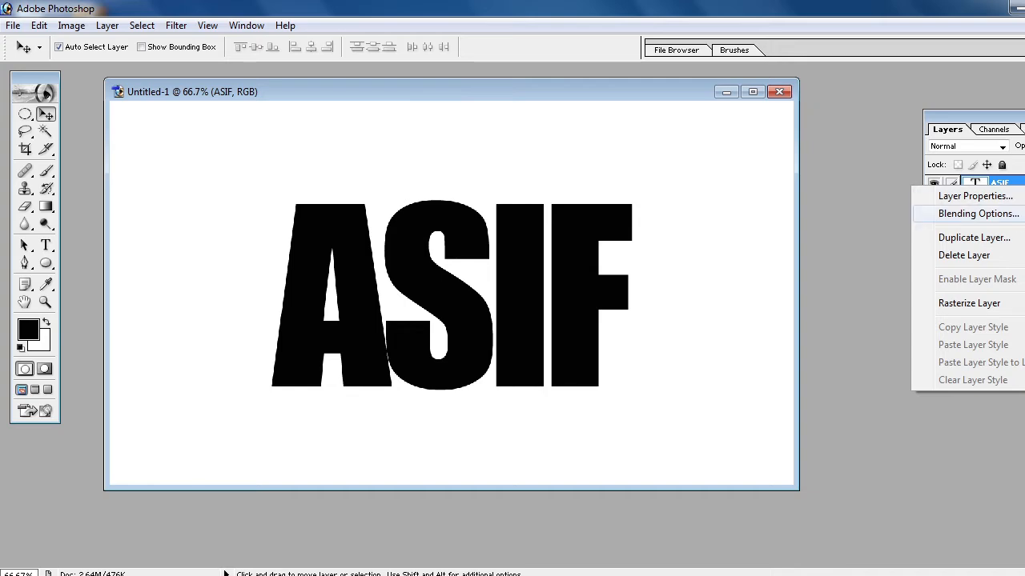
left_click(979, 214)
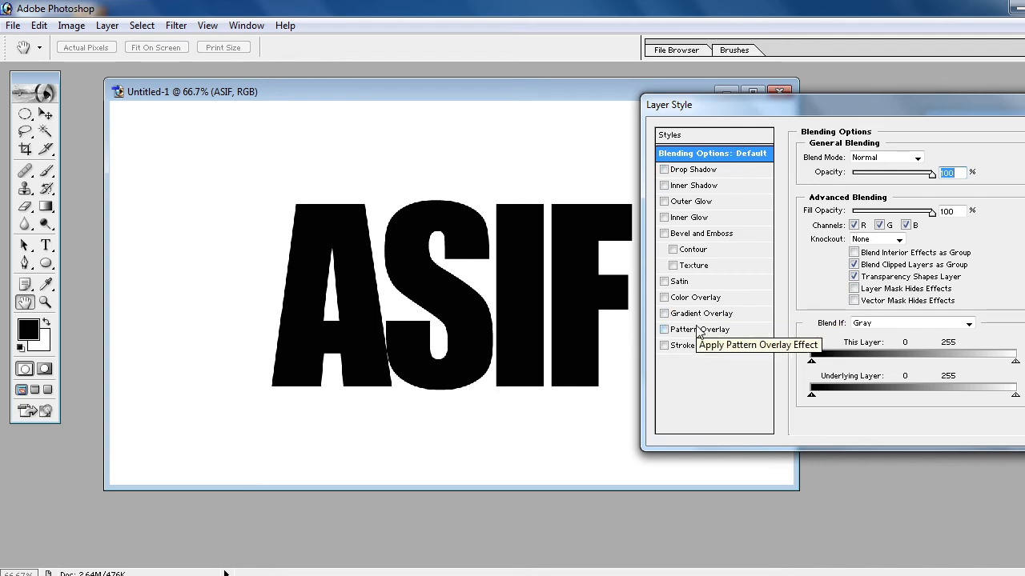
left_click(742, 330)
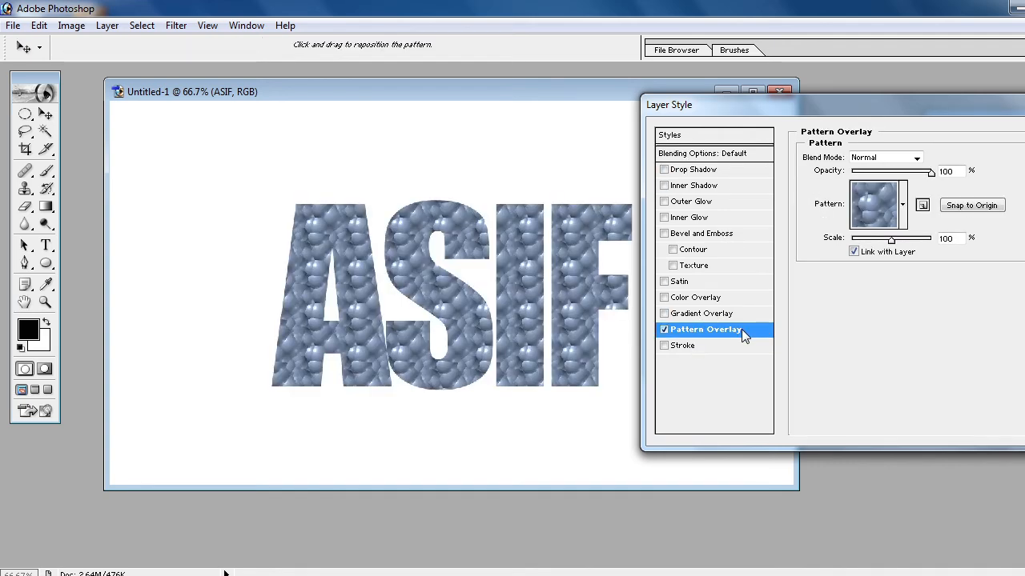
left_click(903, 206)
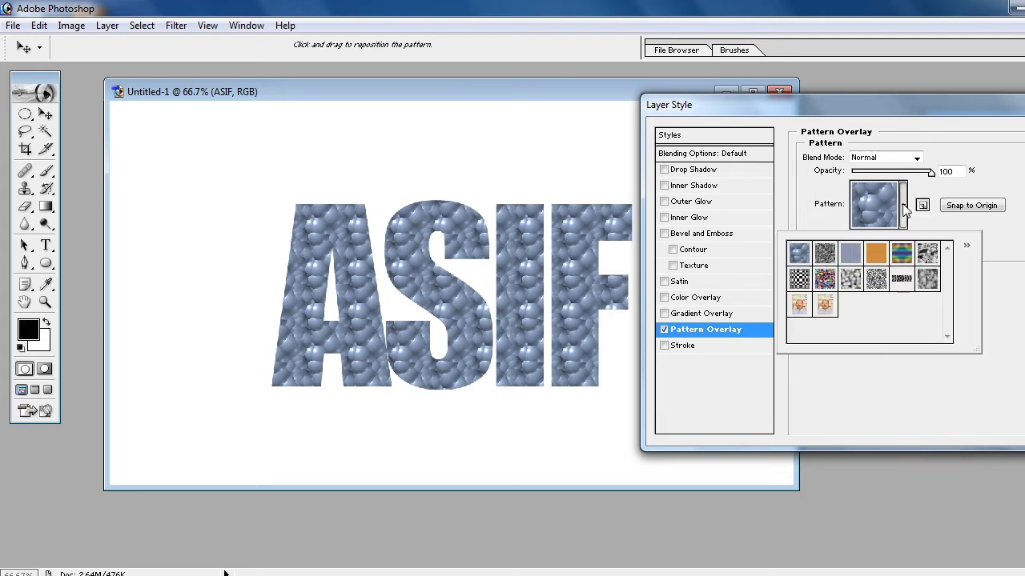
left_click(825, 307)
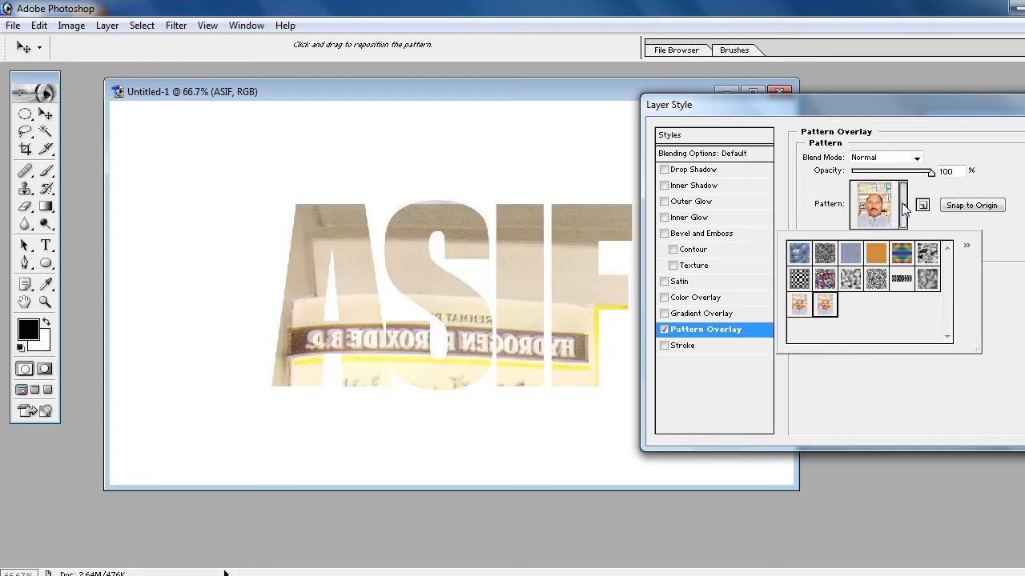
left_click(903, 207)
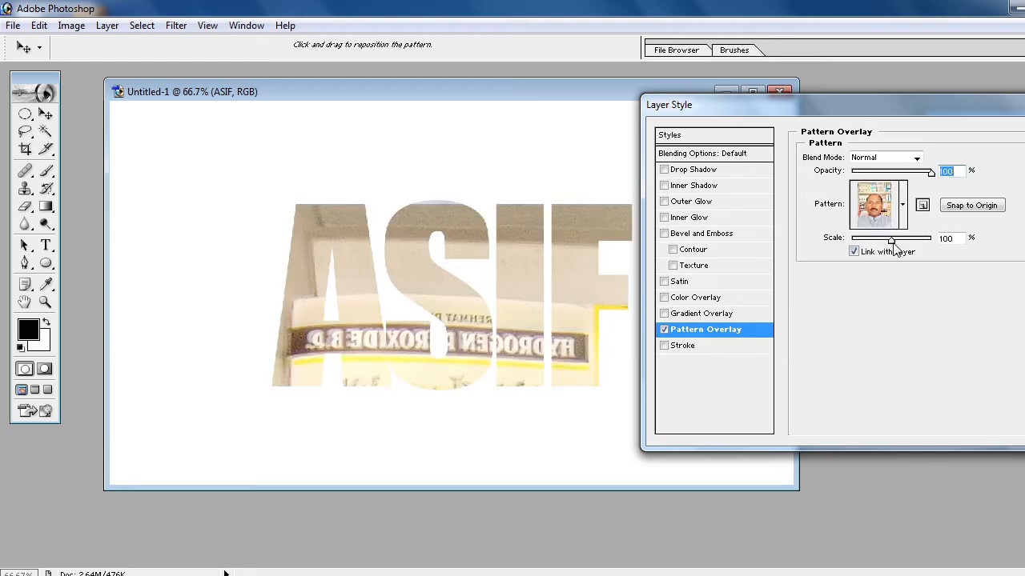
left_click_drag(891, 243, 855, 245)
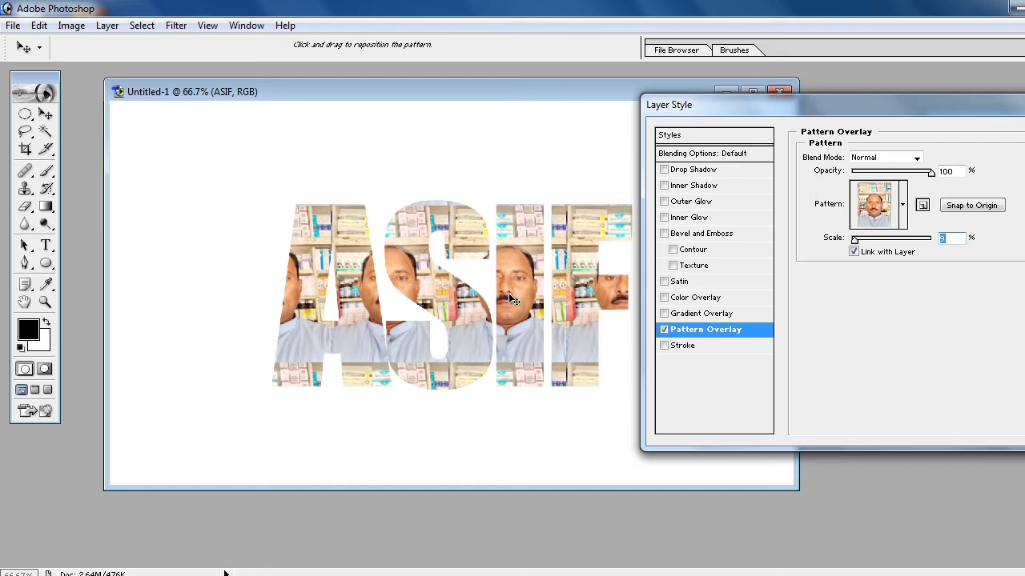
Shift the overlay pattern up inside the letters so the faces sit in their upper part, and apply the layer style
left_click_drag(510, 297, 534, 244)
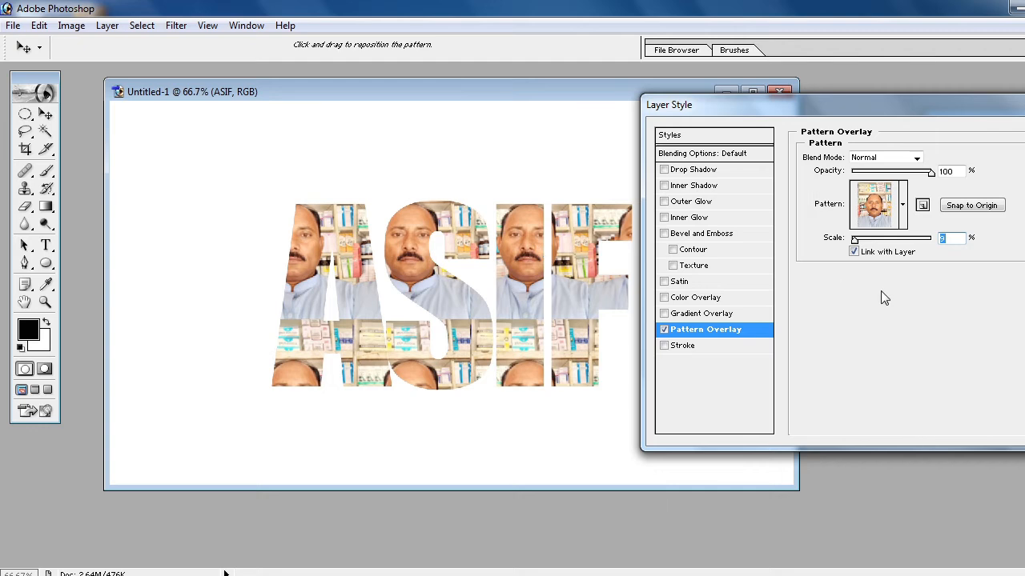
key("Return")
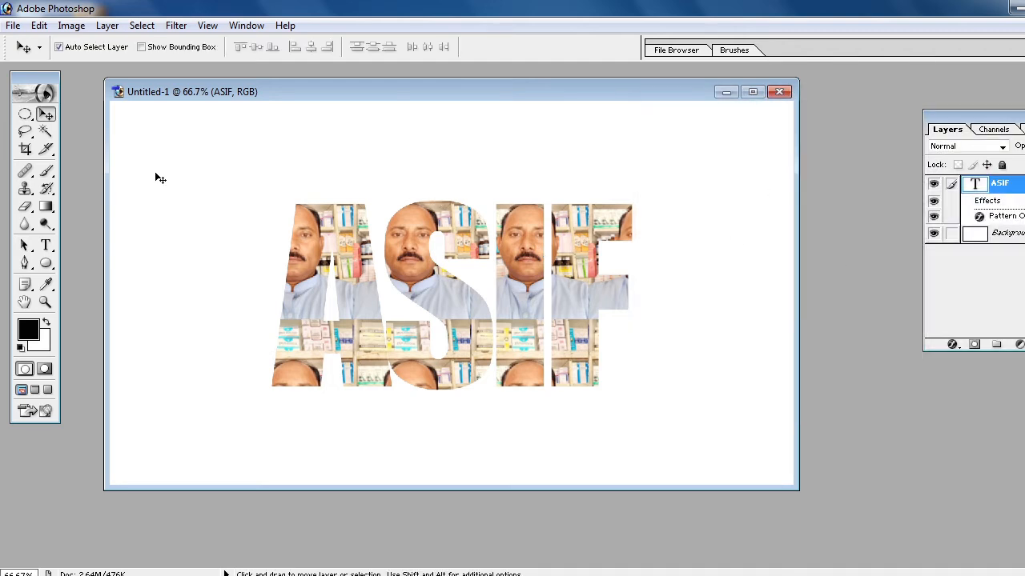
Open the image background-4408768_1280 from the Creative commons licenses folder on the Desktop
left_click(13, 26)
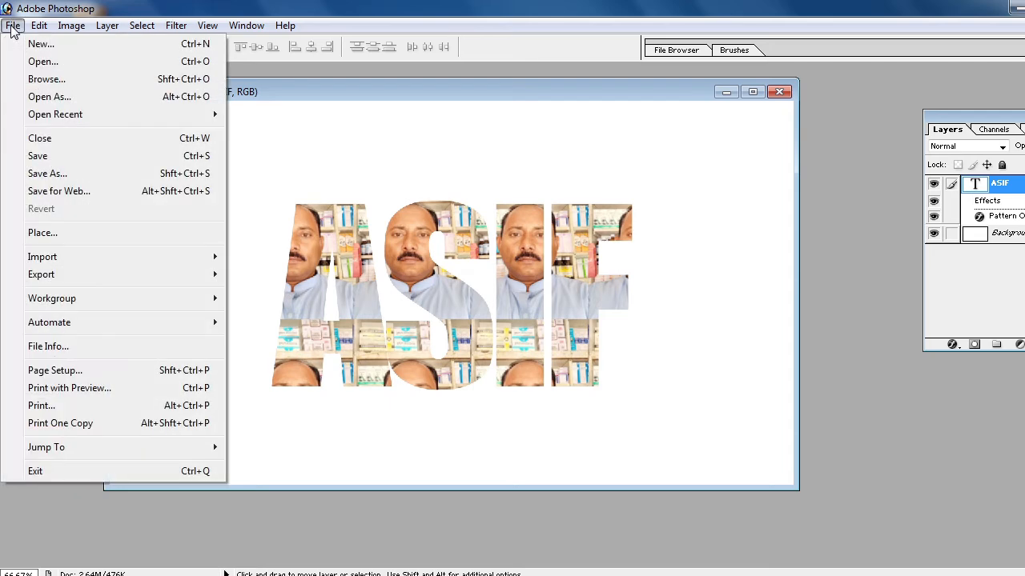
left_click(40, 63)
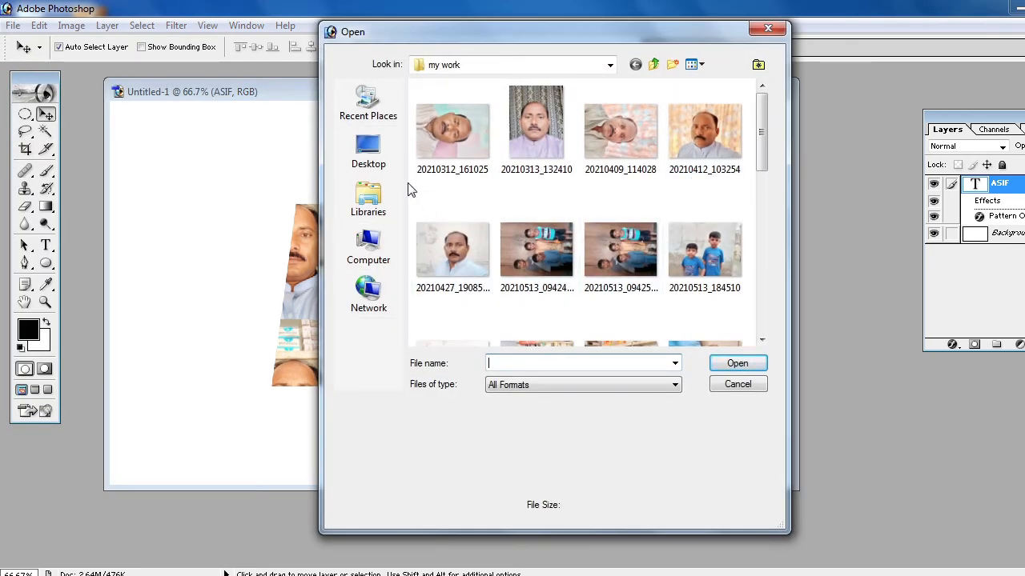
left_click(373, 164)
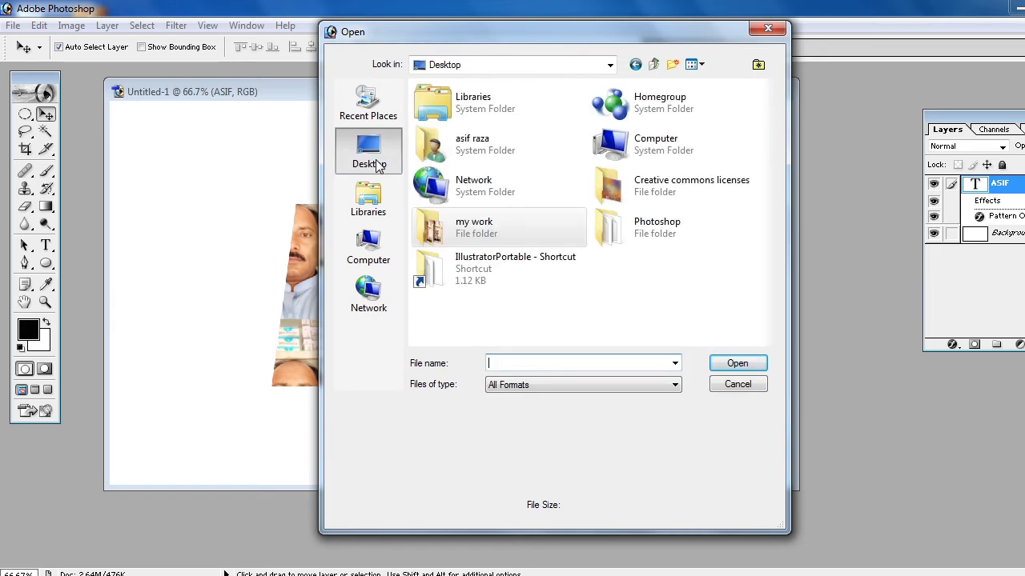
left_click(672, 200)
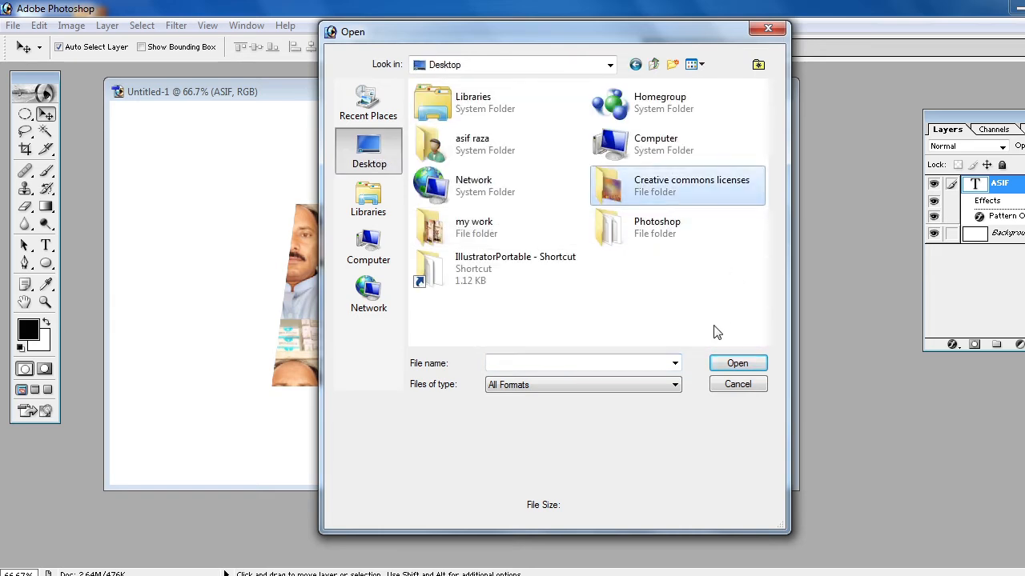
double_click(688, 199)
left_click(456, 152)
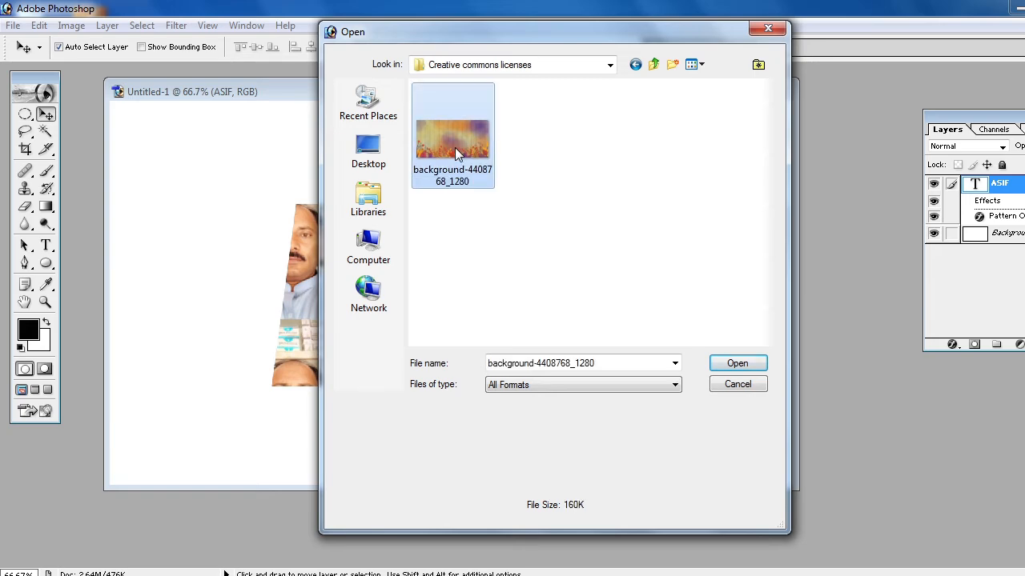
left_click(735, 365)
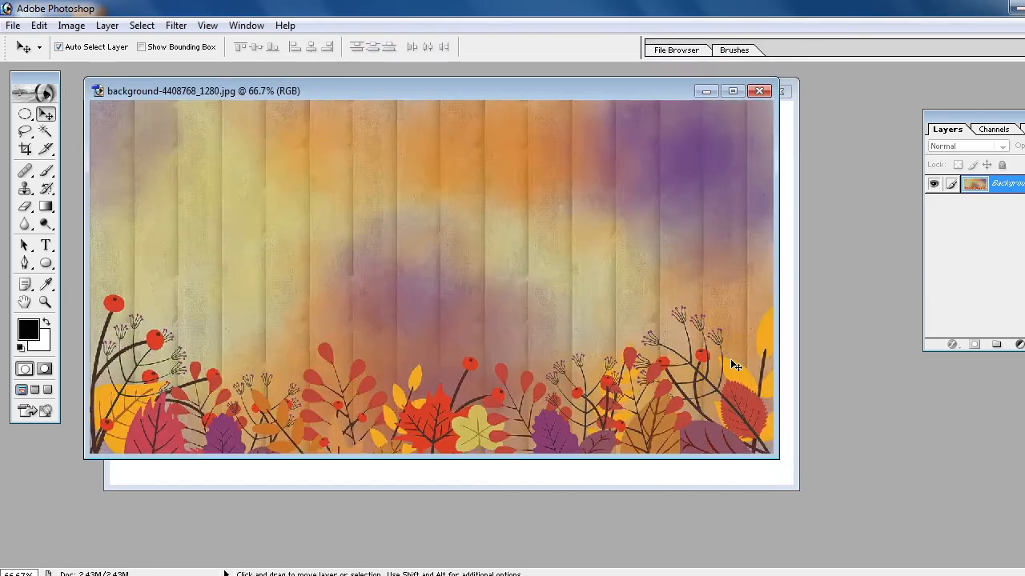
Copy the autumn leaves background image into the Untitled-1 document as a new layer and close the source image
left_click_drag(453, 90, 266, 102)
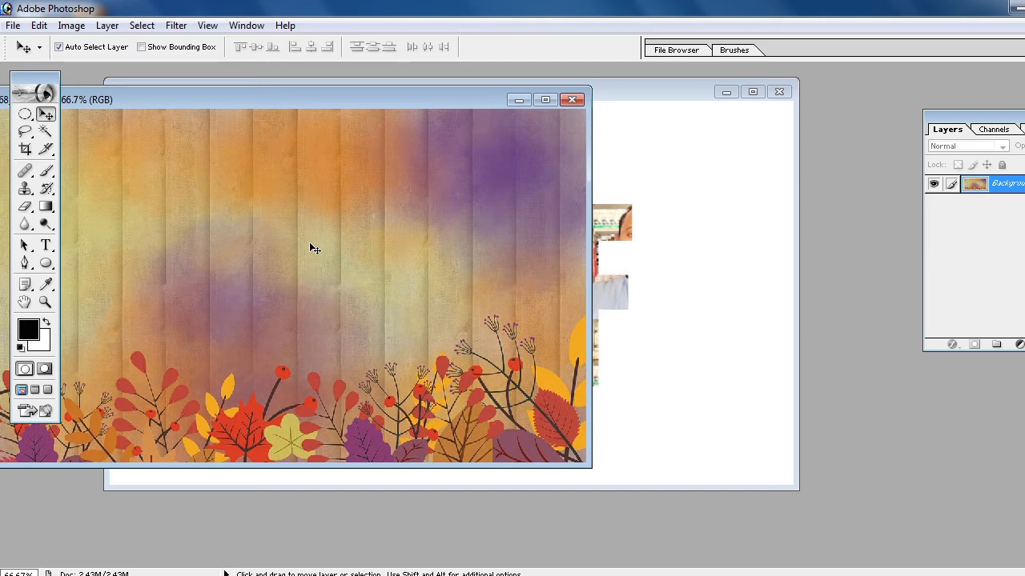
left_click(388, 269)
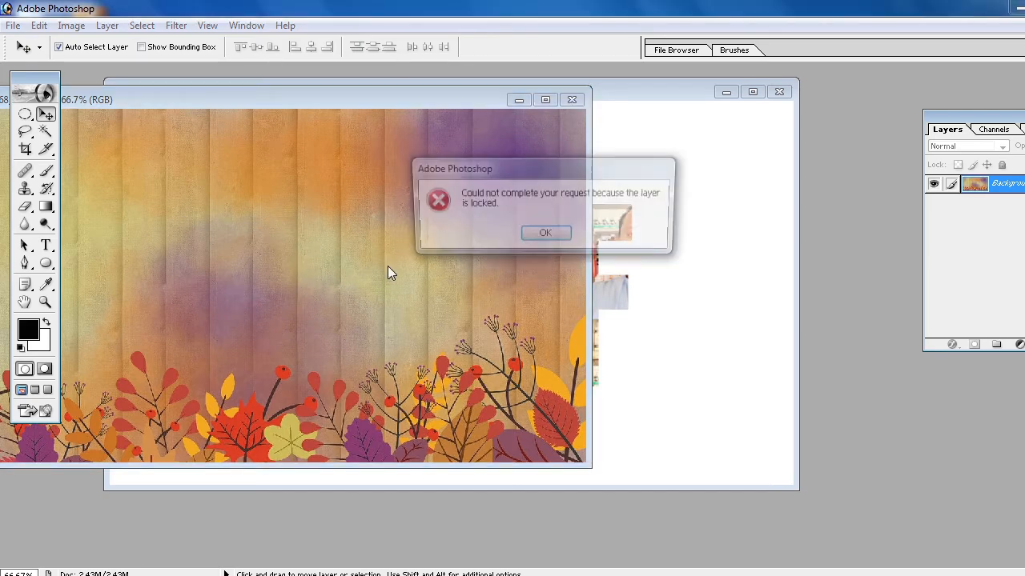
left_click(538, 236)
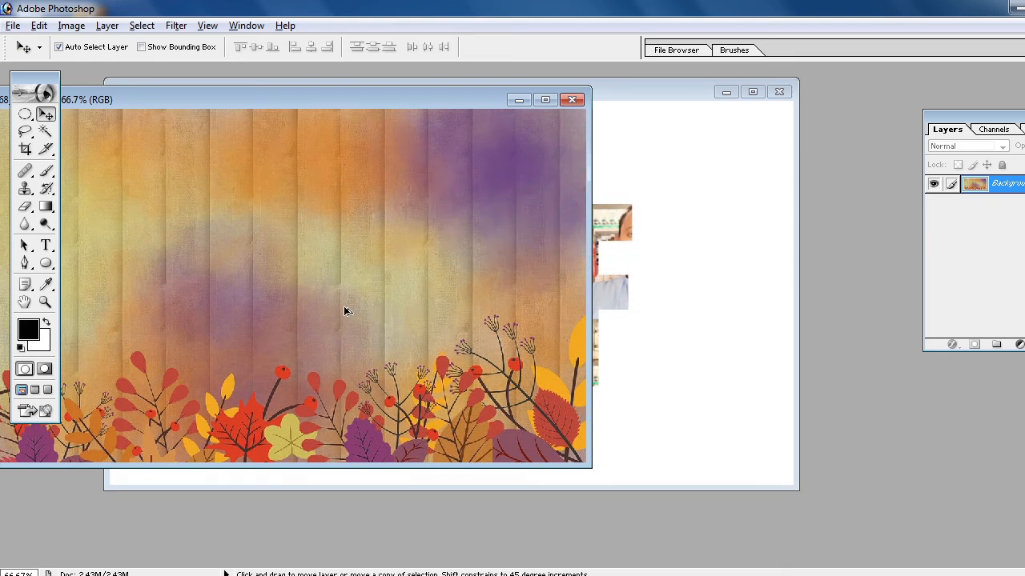
left_click_drag(344, 309, 672, 305)
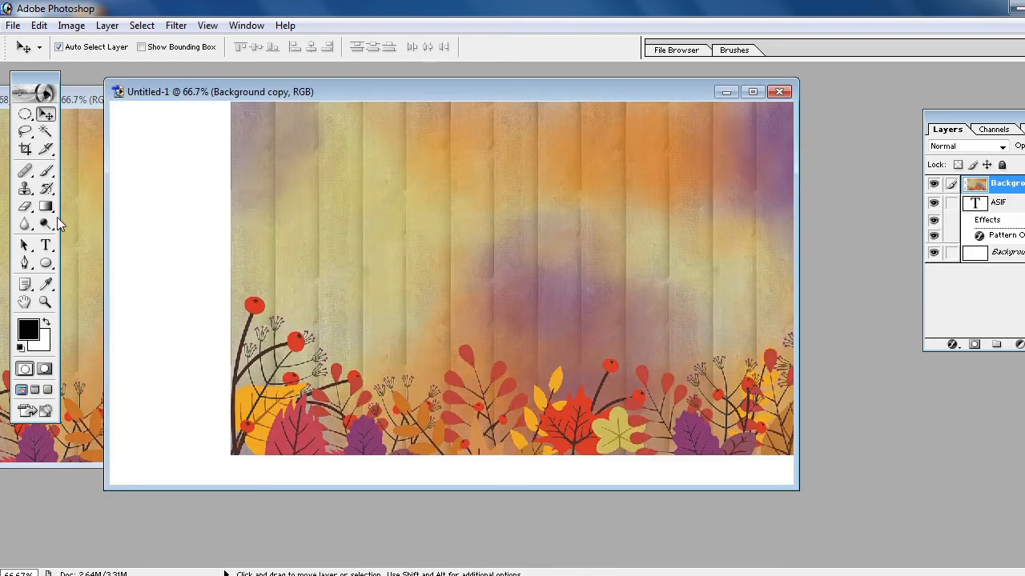
left_click(78, 200)
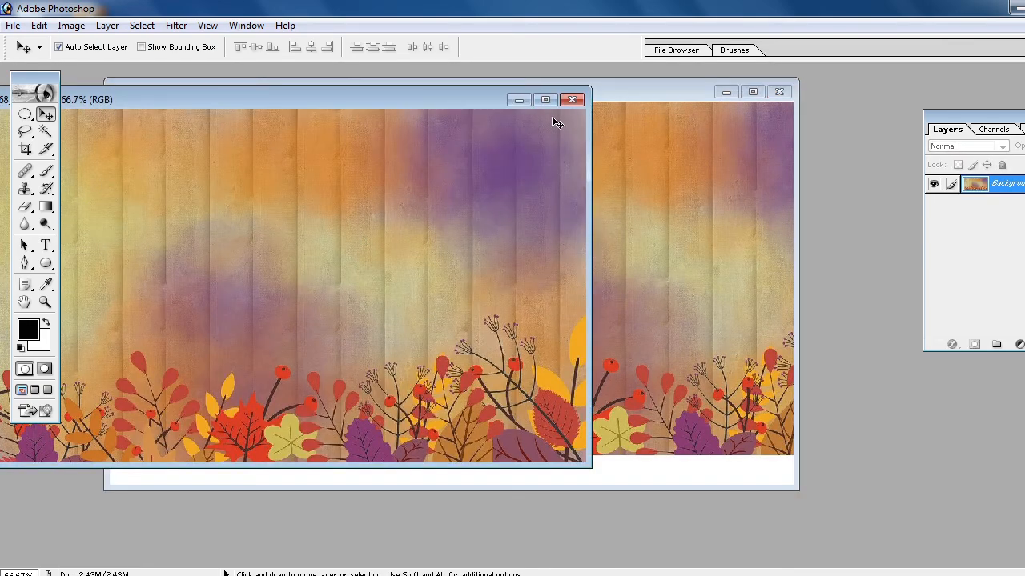
left_click(571, 100)
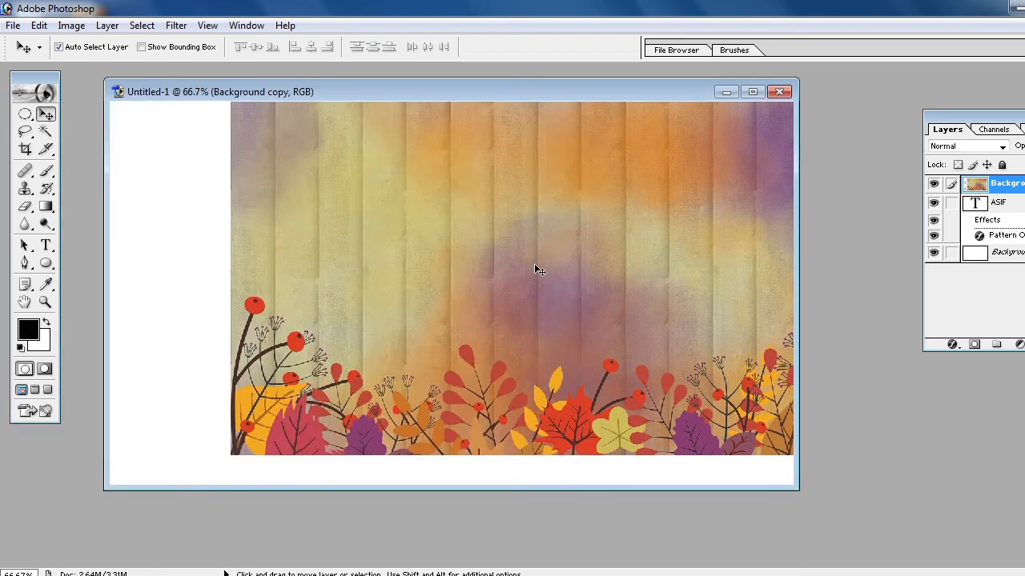
Align the autumn background layer with the canvas's upper-left corner and stretch its height to 108.6% to fill the canvas
left_click_drag(535, 265, 422, 274)
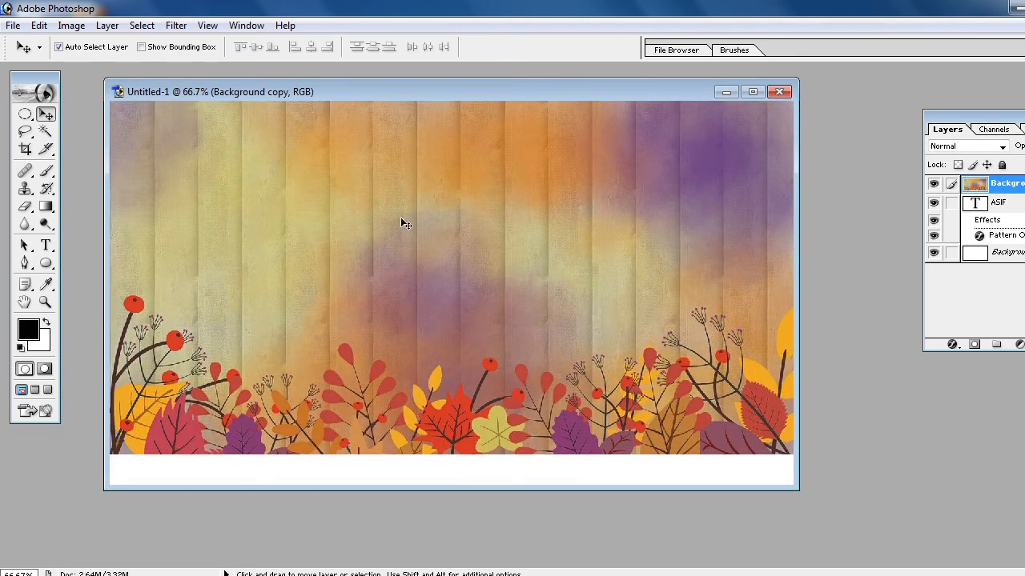
key("ctrl+t")
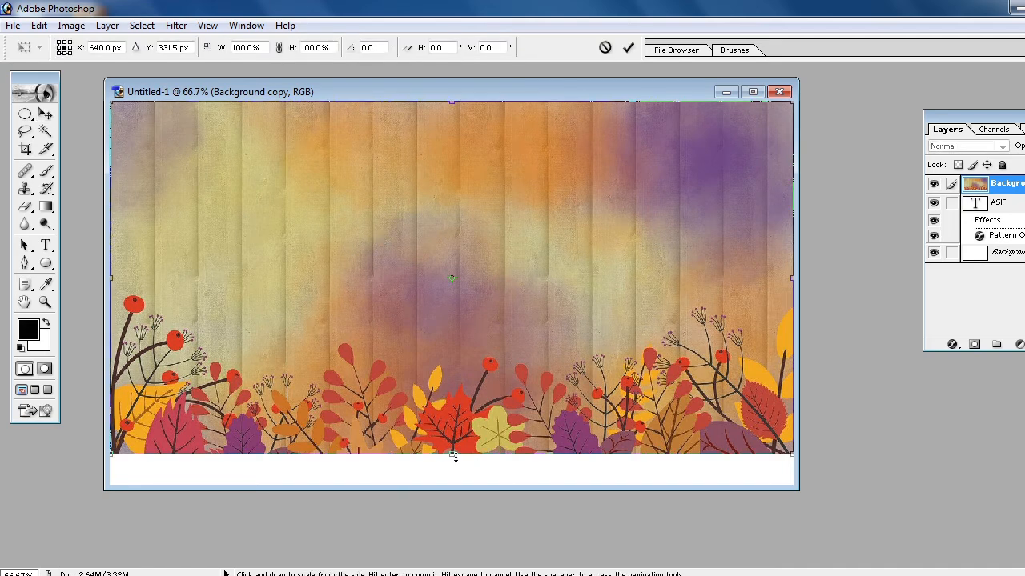
left_click_drag(451, 455, 451, 486)
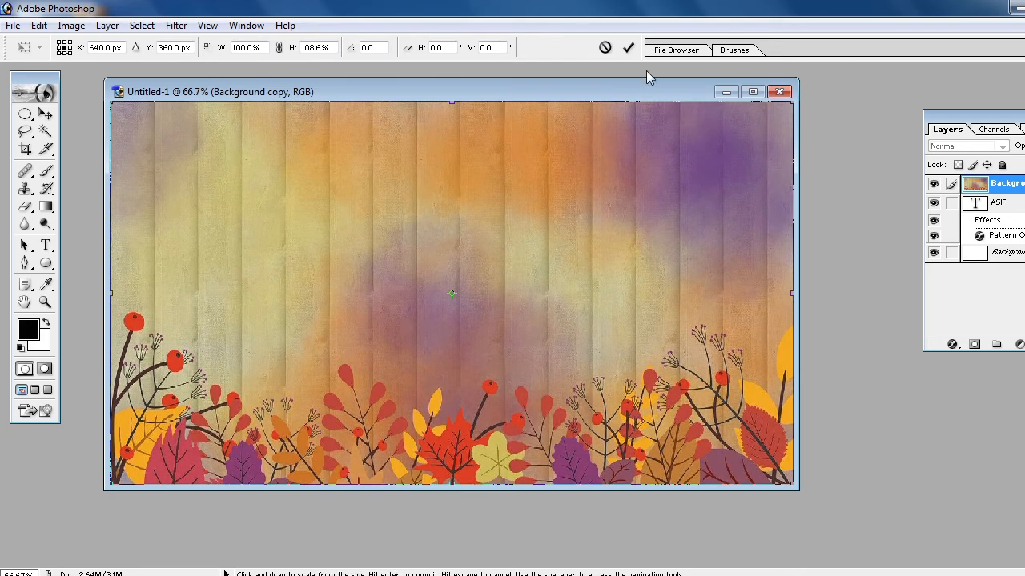
left_click(629, 49)
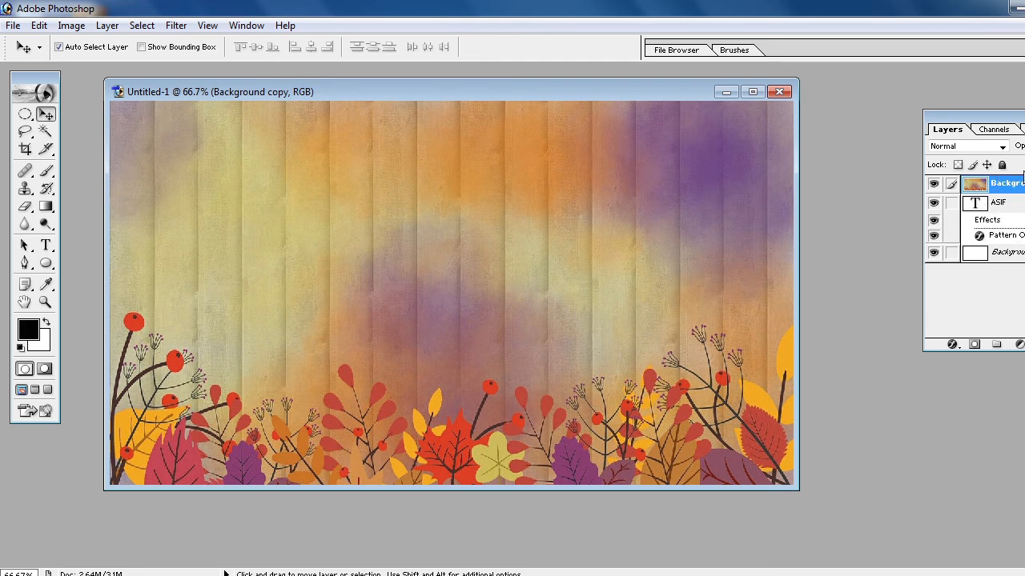
Place the autumn background layer beneath the text layer, and move the text up and left, clear of the leaves
left_click_drag(1018, 184, 1021, 245)
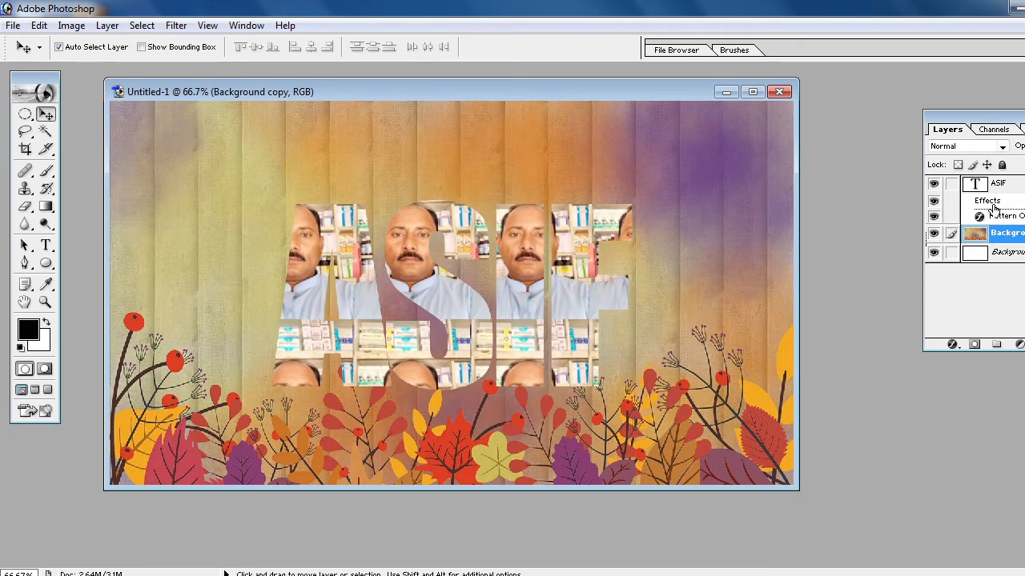
left_click(1018, 184)
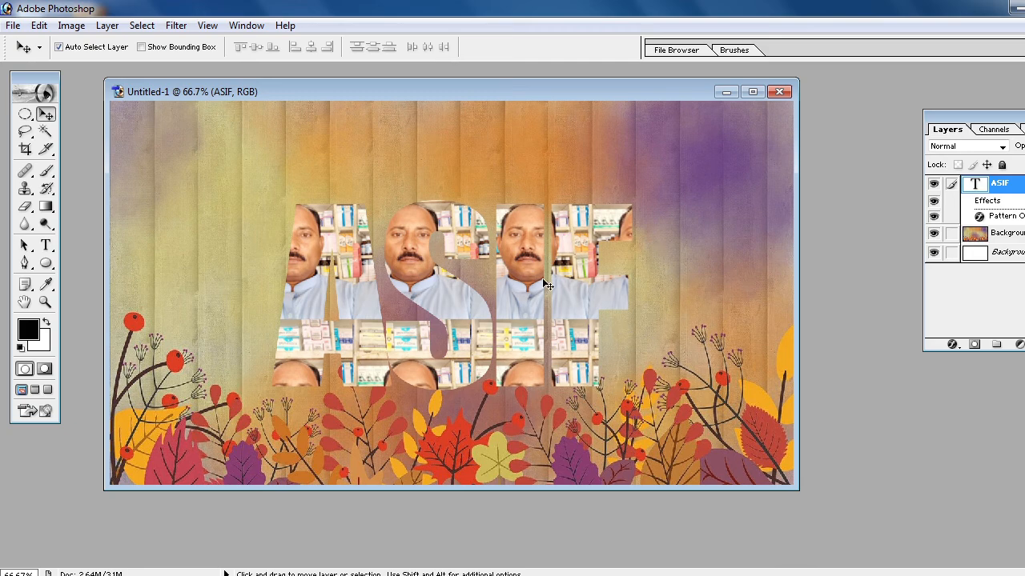
left_click_drag(456, 289, 416, 242)
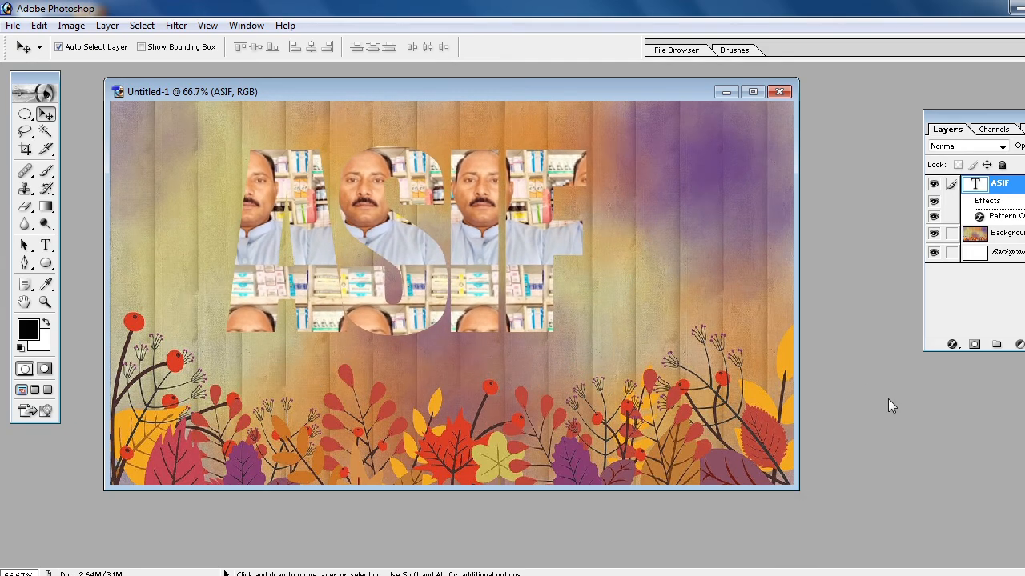
Add an Inner Bevel to the text layer with size 16 px, depth 501% and the Chisel Hard technique
right_click(1001, 184)
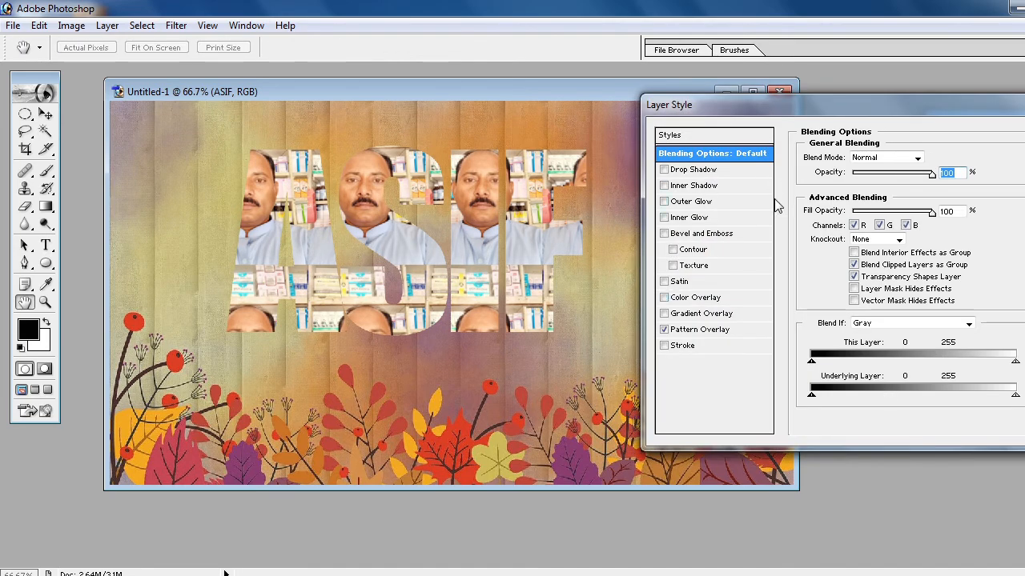
left_click(752, 234)
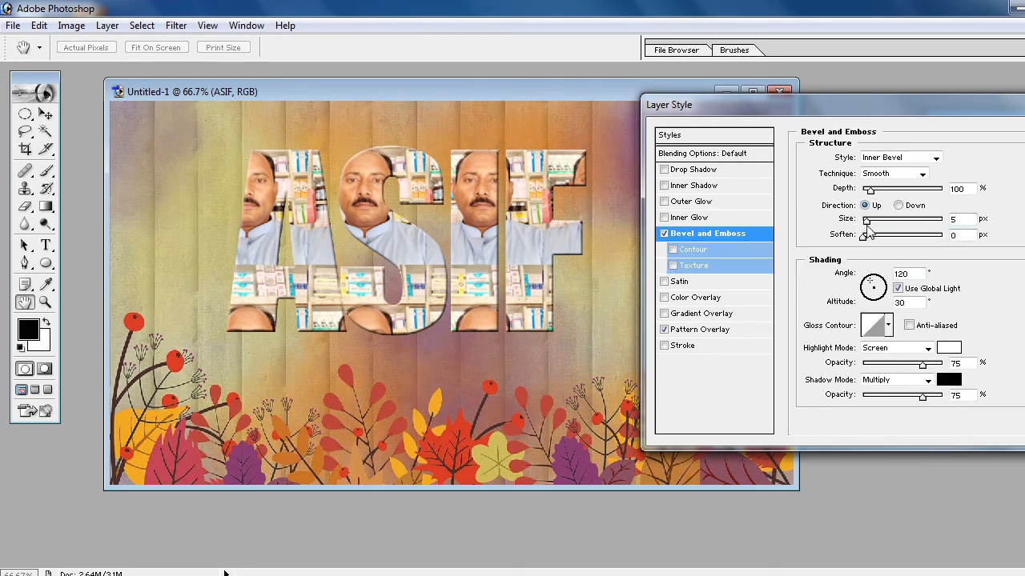
left_click_drag(866, 220, 875, 227)
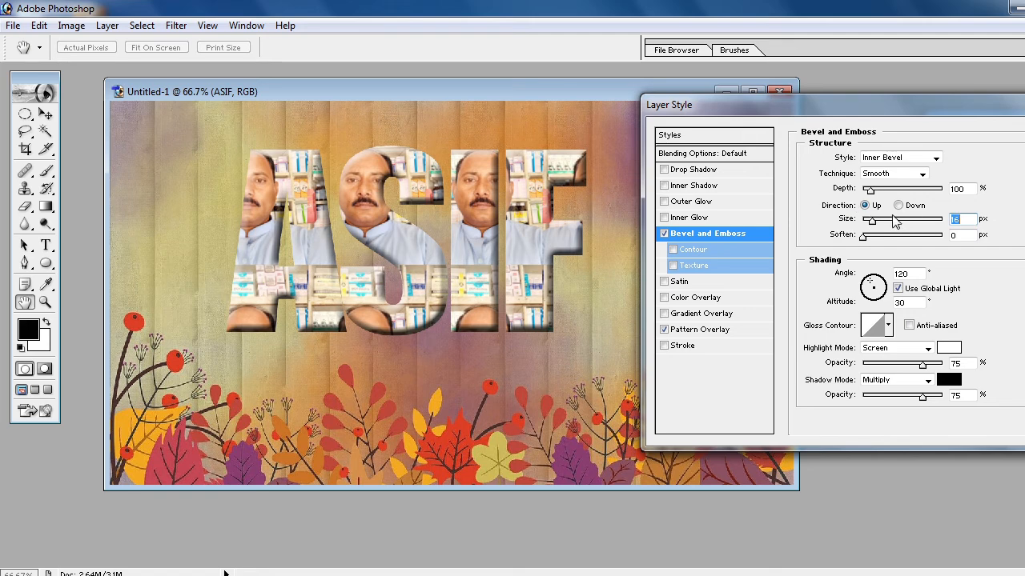
left_click_drag(871, 192, 903, 191)
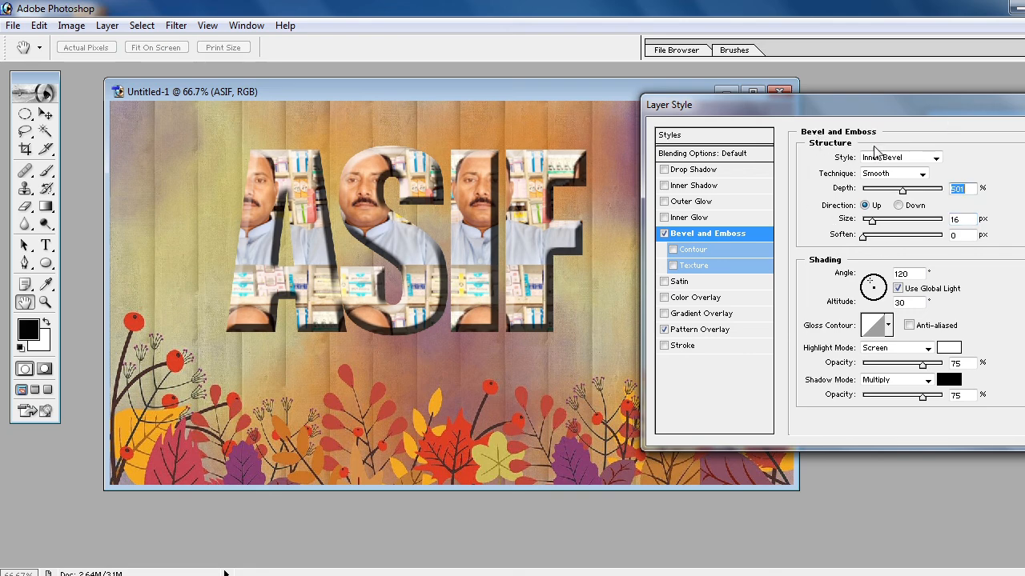
left_click(922, 176)
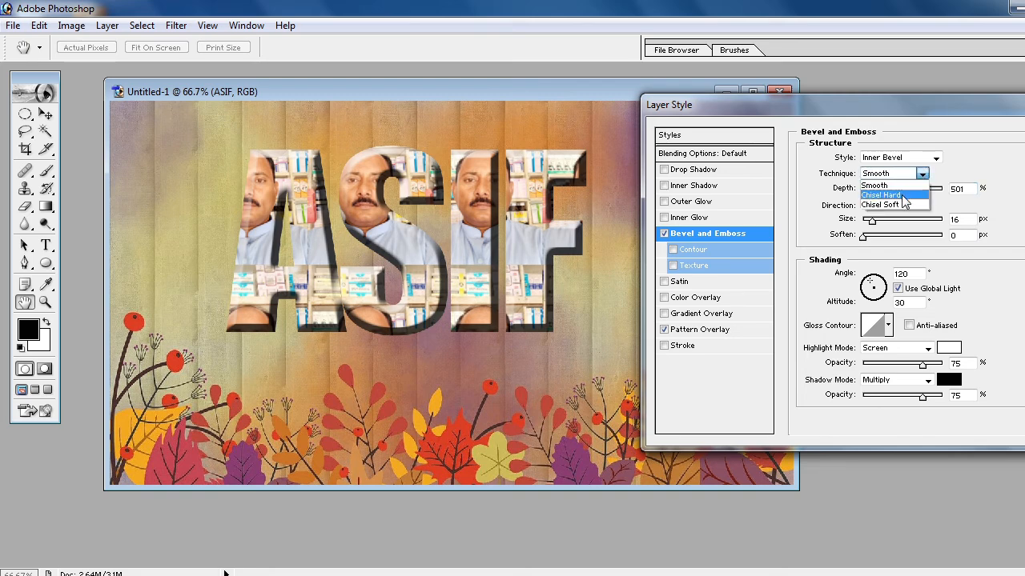
left_click(902, 195)
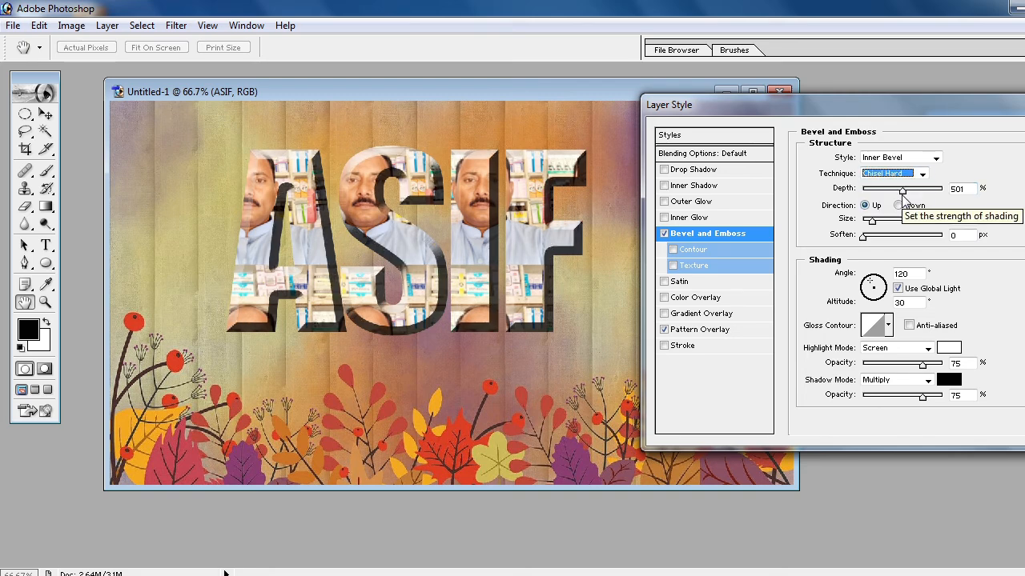
Add a Satin effect to the text with 22% opacity and Color Burn blend mode, and apply the layer style
left_click(707, 283)
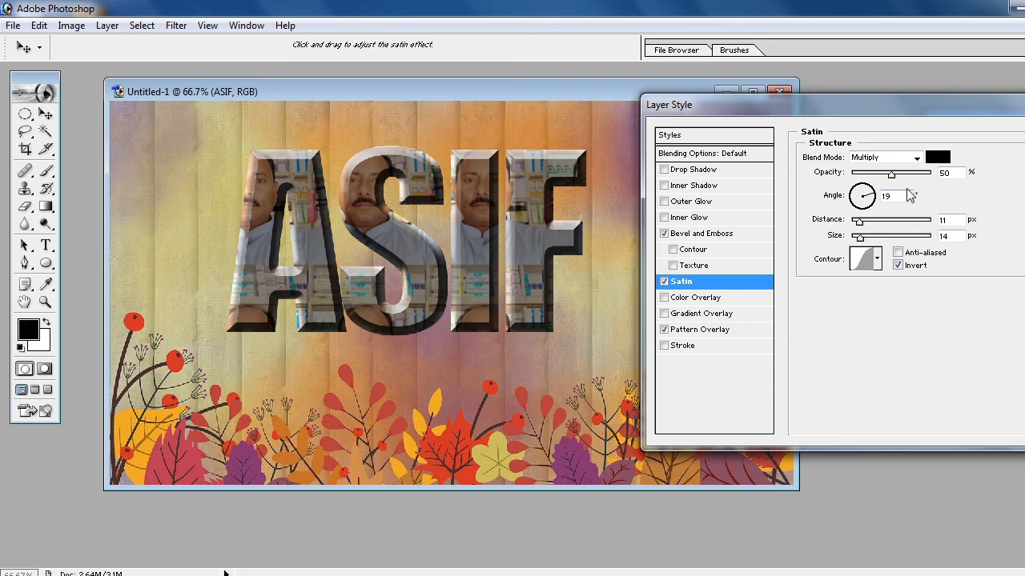
left_click_drag(894, 180, 868, 178)
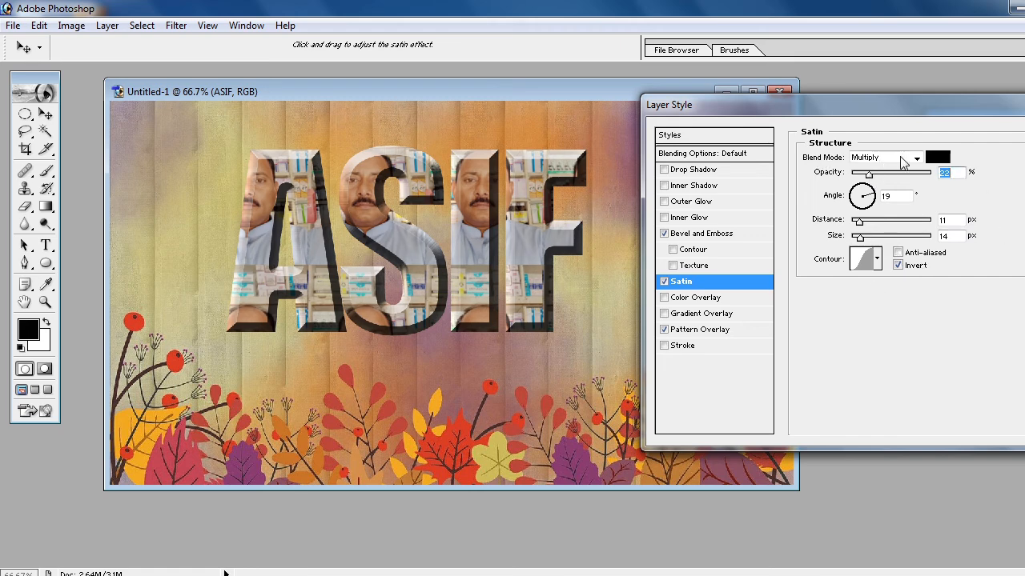
left_click(916, 157)
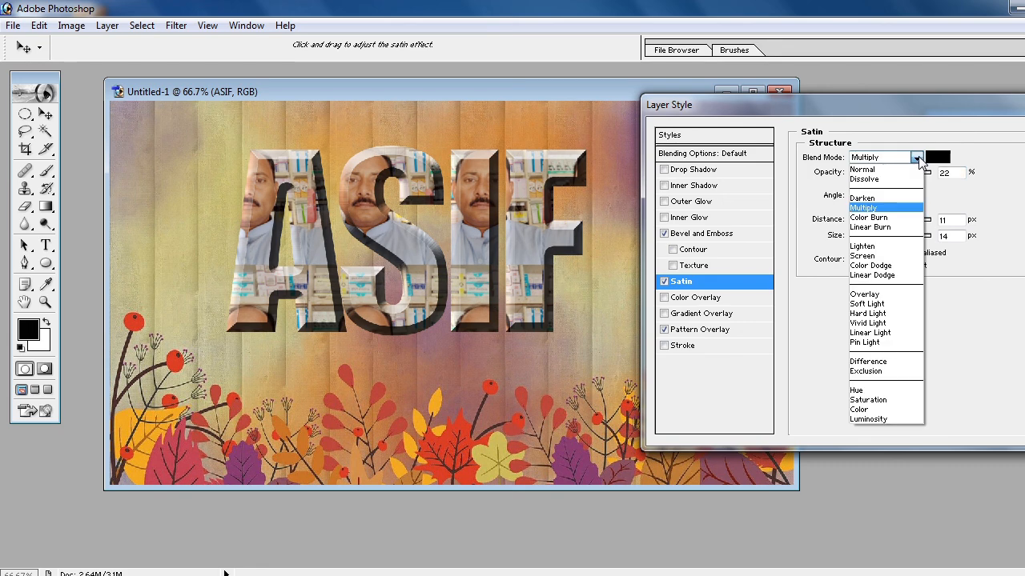
left_click(898, 219)
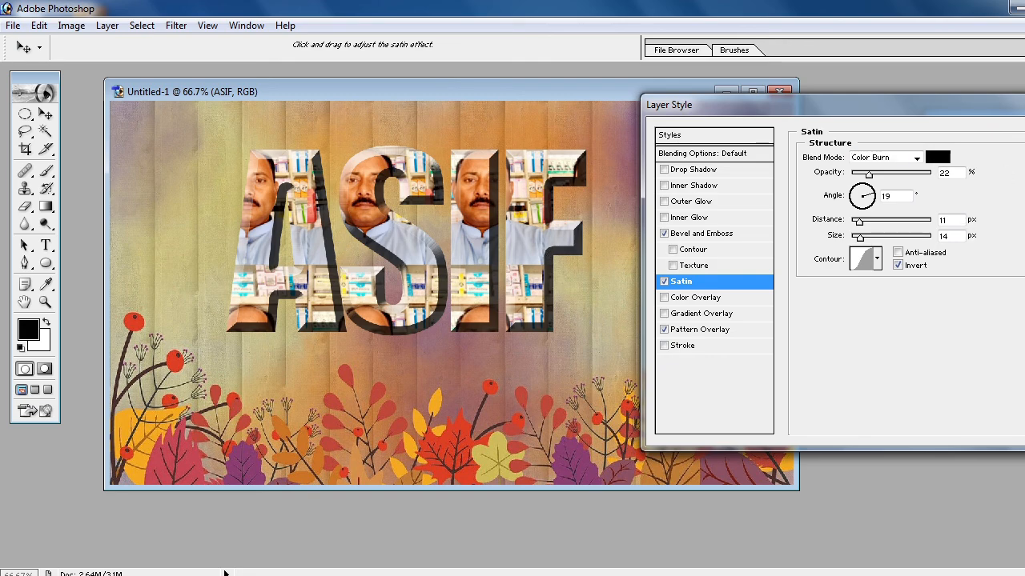
key("Return")
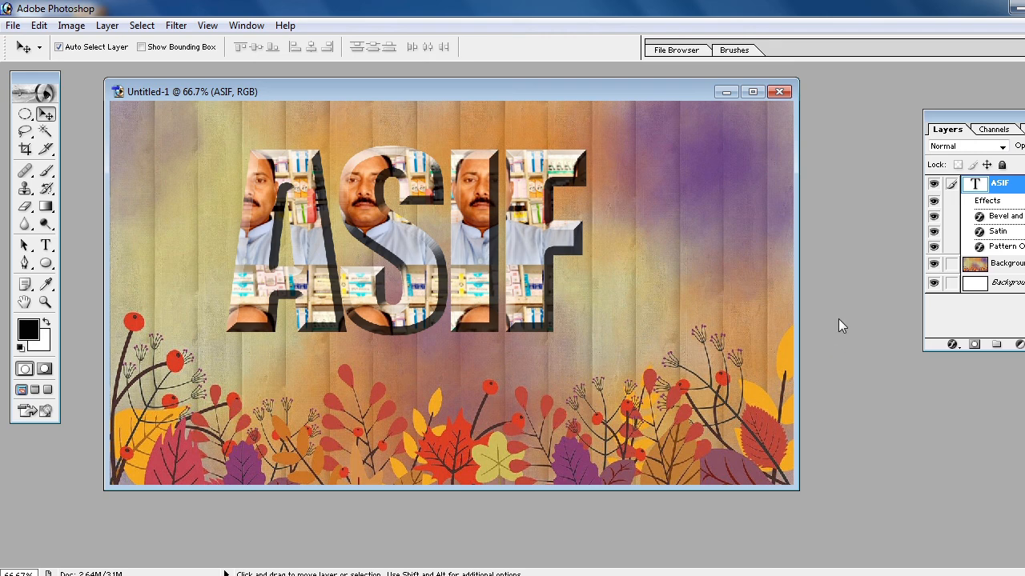